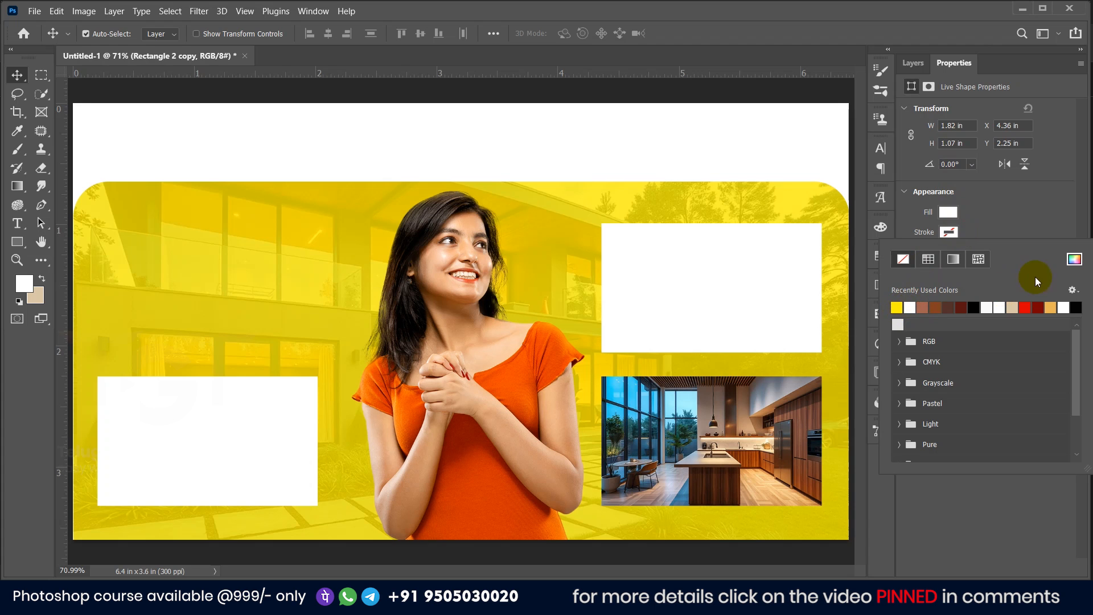
Step: Give the rectangle framing the kitchen photo a 5 px red #ff0000 stroke
{"action": "left_click", "coordinate": [1073, 261]}
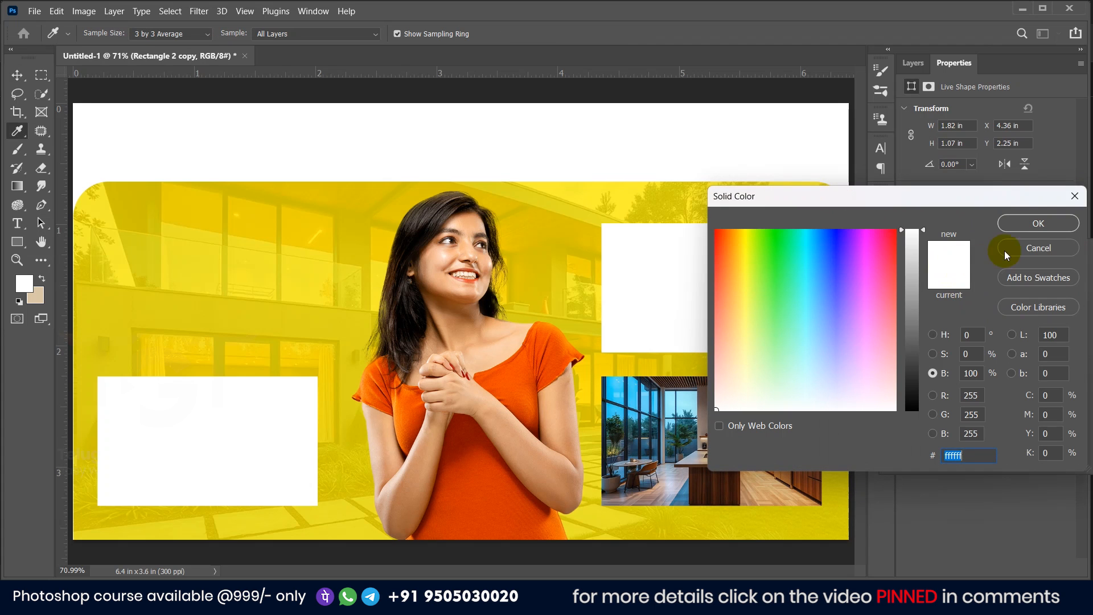
{"action": "left_click", "coordinate": [893, 231]}
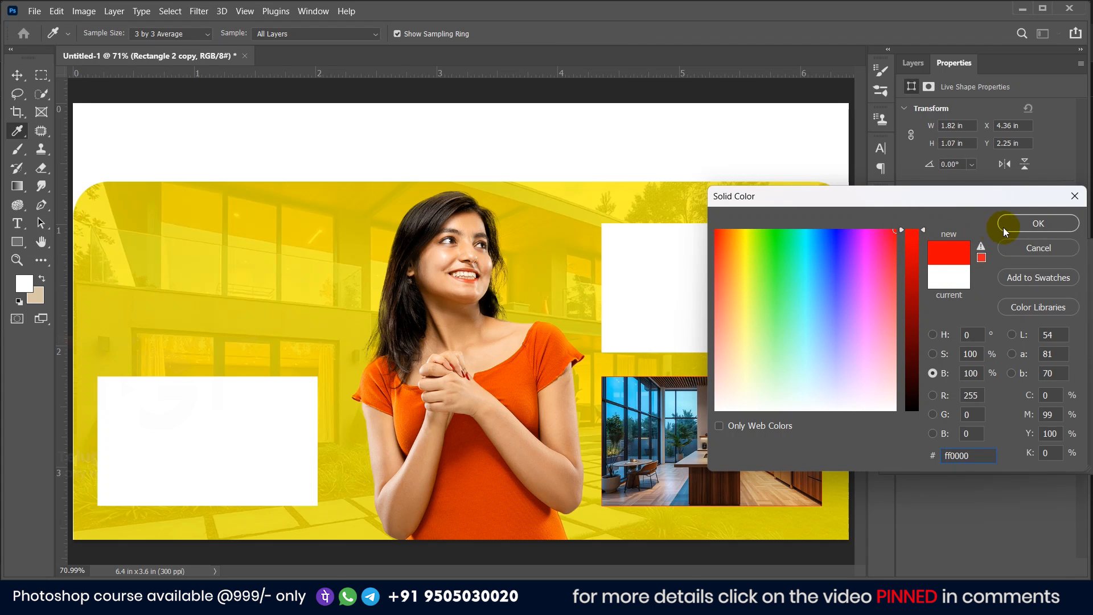
{"action": "left_click", "coordinate": [1019, 223]}
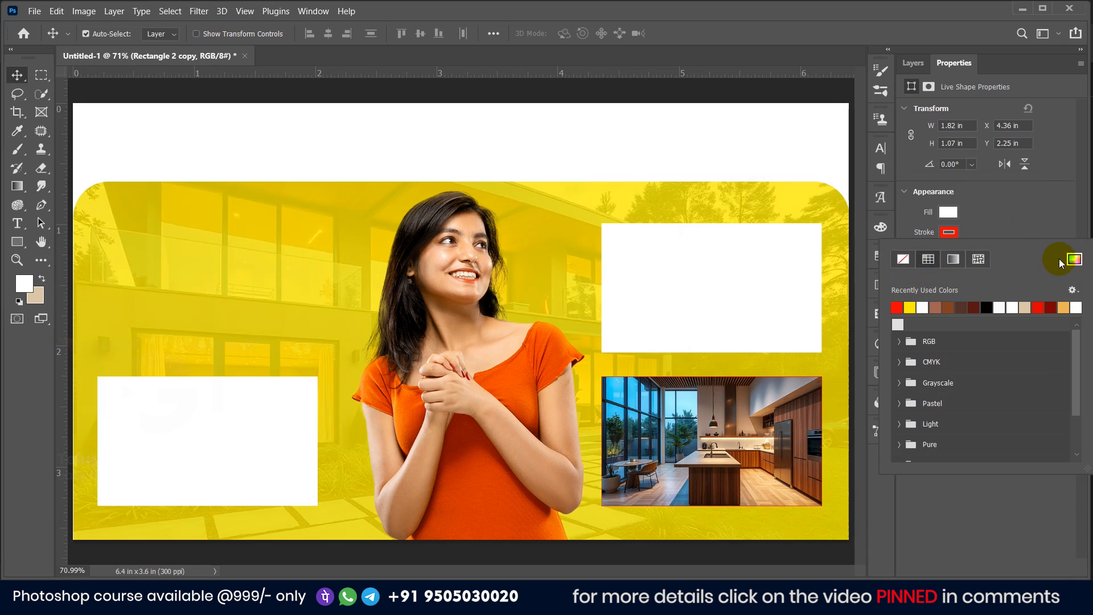
{"action": "left_click", "coordinate": [990, 221]}
{"action": "left_click", "coordinate": [962, 248]}
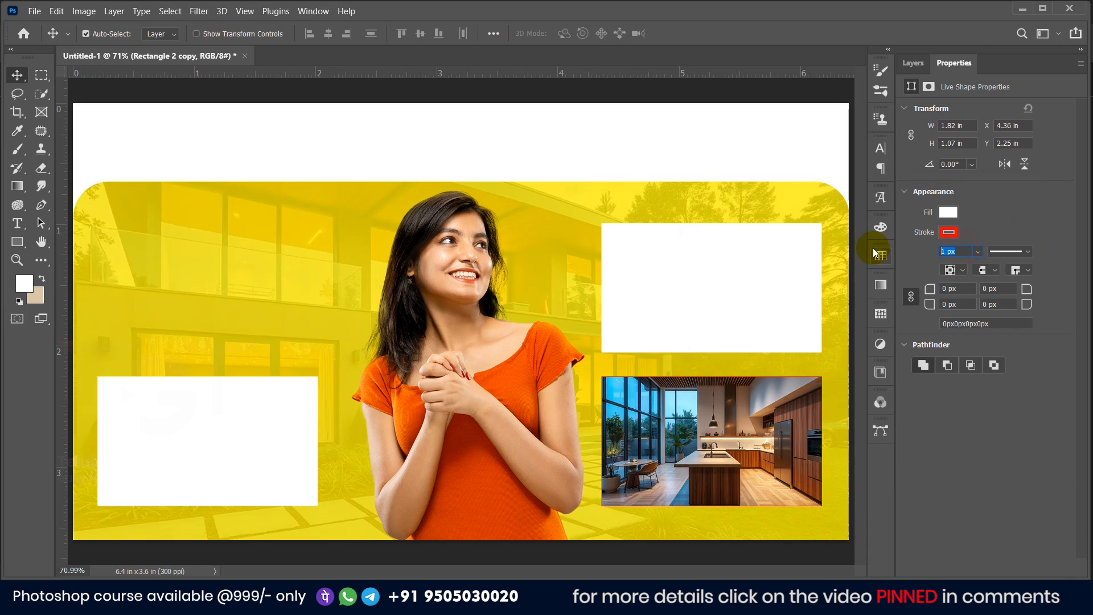
{"action": "type", "text": "5"}
{"action": "key", "text": "Return"}
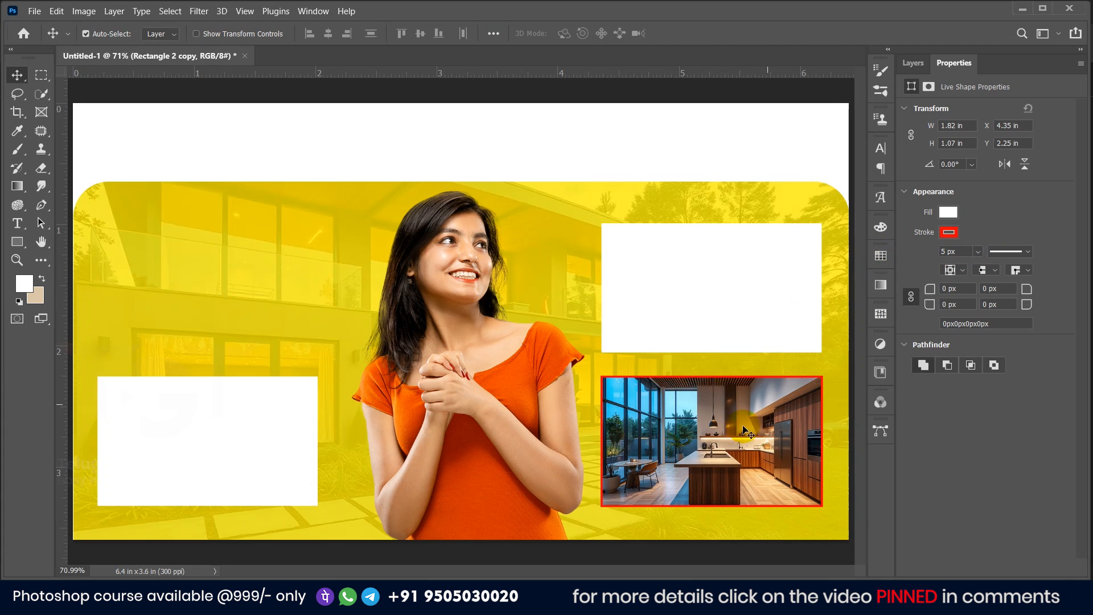
Step: Change the yellow Color Fill 1 overlay to blue #0069a6
{"action": "left_click", "coordinate": [699, 302]}
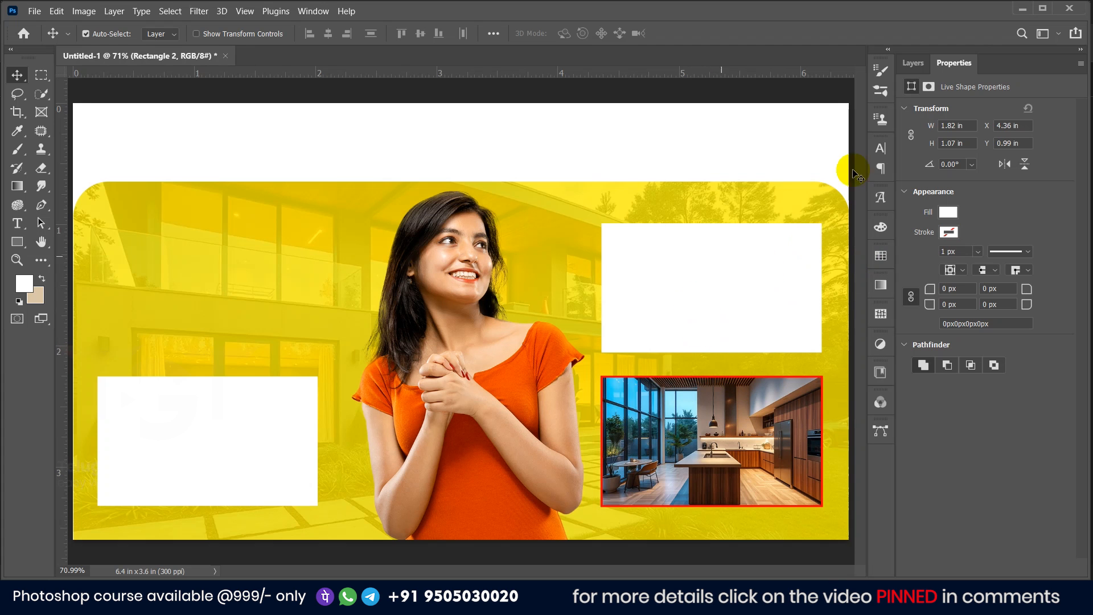
{"action": "left_click", "coordinate": [913, 62]}
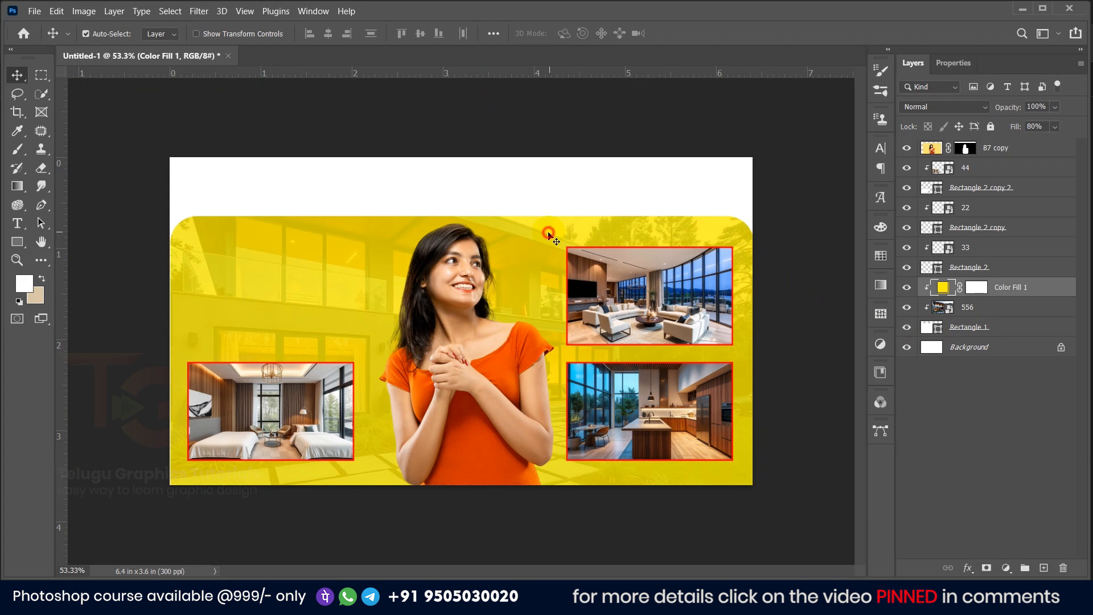
{"action": "left_click", "coordinate": [965, 373]}
{"action": "double_click", "coordinate": [944, 287]}
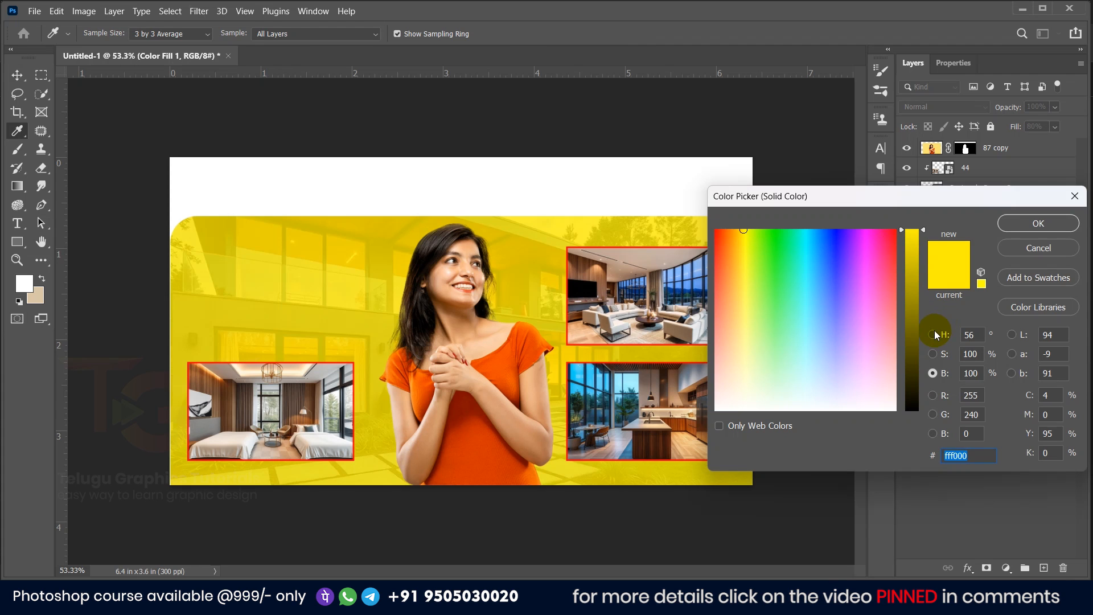
{"action": "left_click", "coordinate": [932, 335]}
{"action": "left_click", "coordinate": [912, 302]}
{"action": "left_click_drag", "start_coordinate": [914, 308], "coordinate": [913, 340]}
{"action": "left_click", "coordinate": [969, 457]}
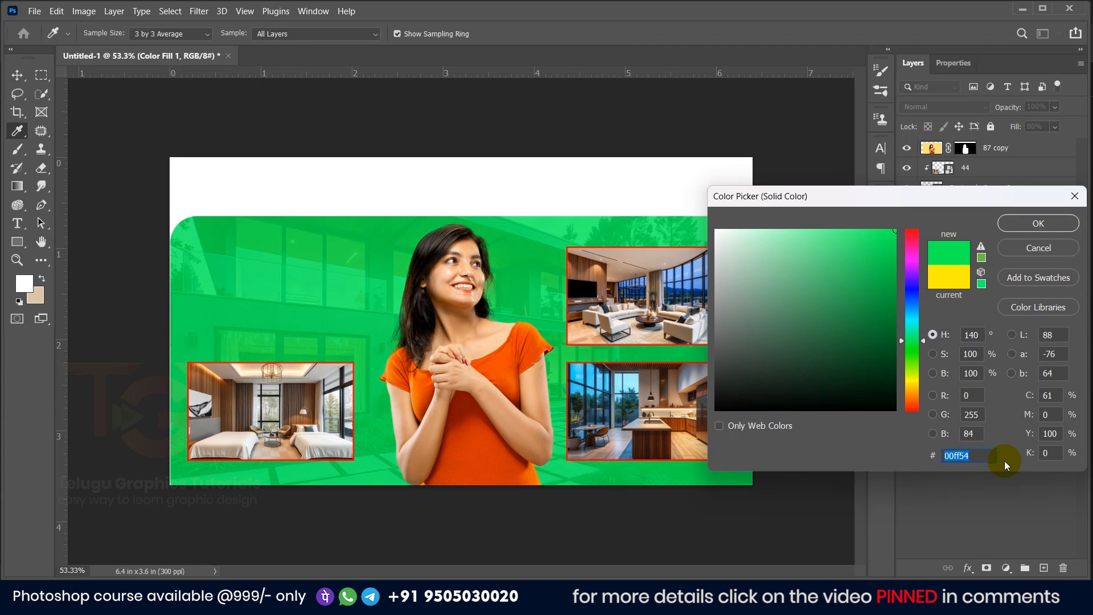
{"action": "type", "text": "0069a6"}
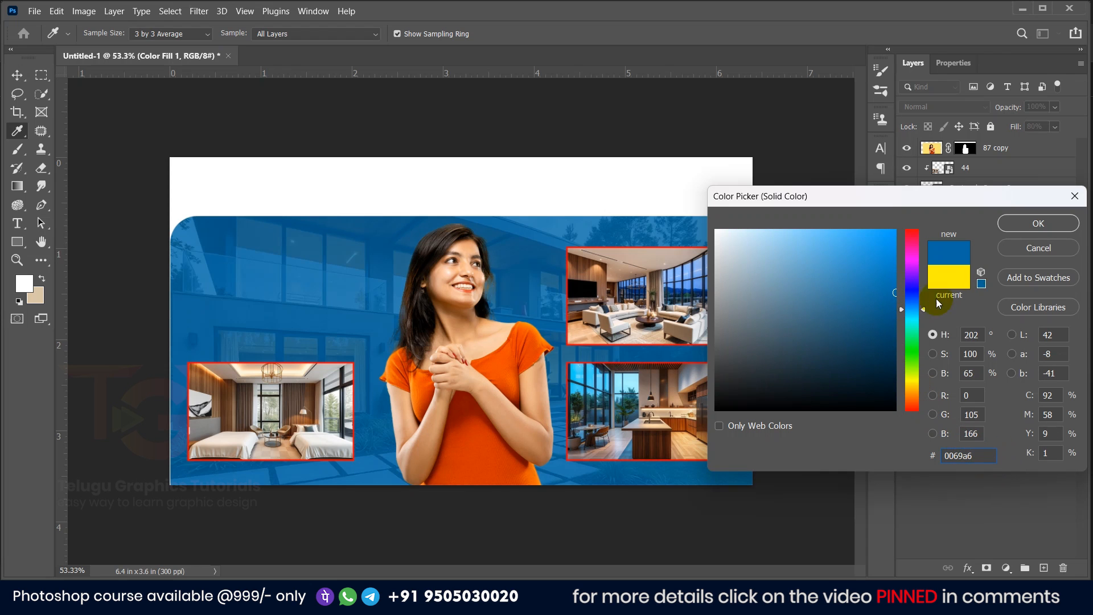
{"action": "left_click", "coordinate": [1019, 225]}
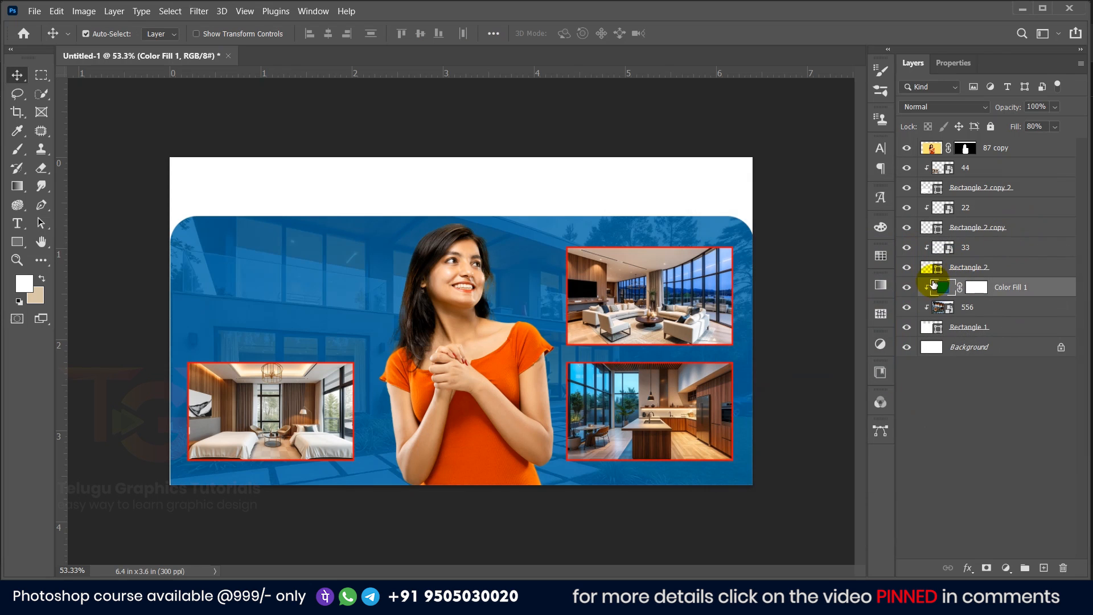
Step: Select the three rectangles framing the room photos and change their stroke colour to light blue #00a1ff
{"action": "scroll", "coordinate": [797, 316], "scroll_direction": "up", "scroll_amount": 1}
{"action": "left_click", "coordinate": [780, 307]}
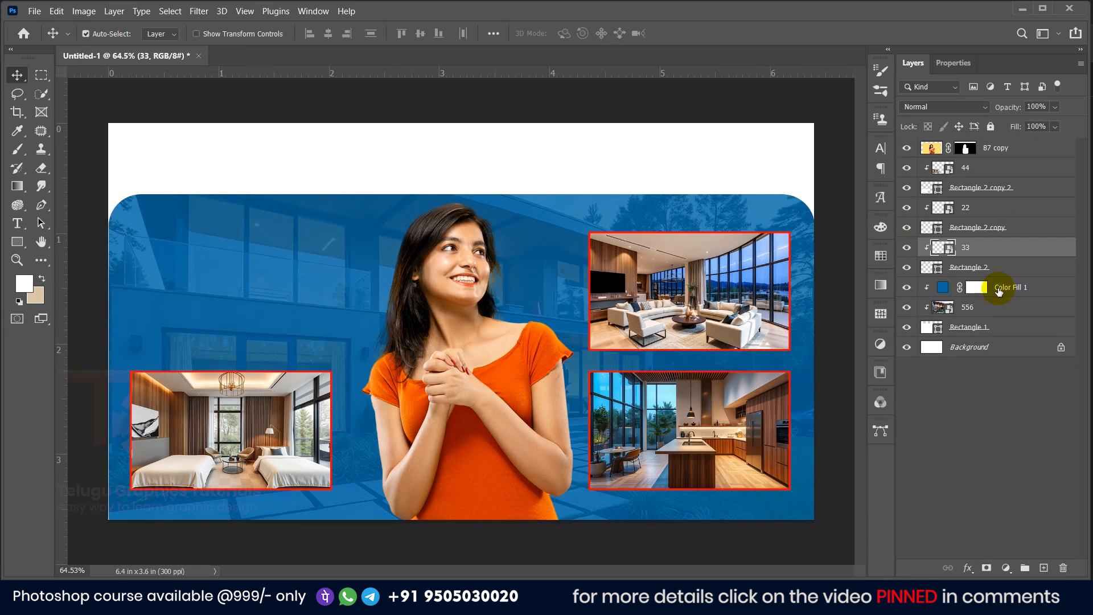
{"action": "left_click", "coordinate": [995, 269]}
{"action": "left_click", "coordinate": [990, 229], "text": "ctrl"}
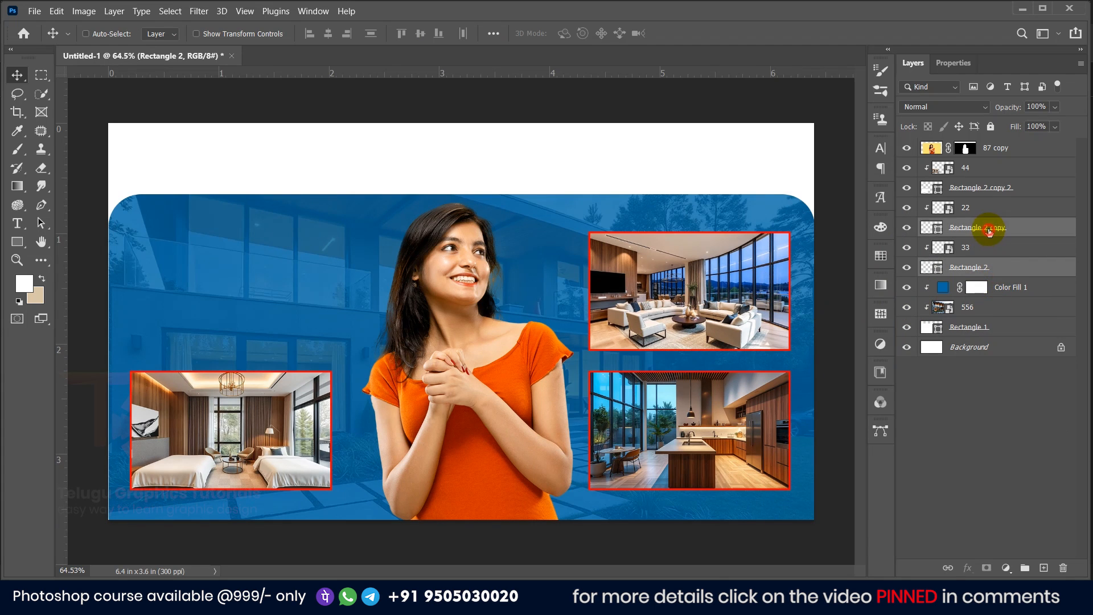
{"action": "left_click", "coordinate": [983, 194], "text": "ctrl"}
{"action": "left_click", "coordinate": [953, 62]}
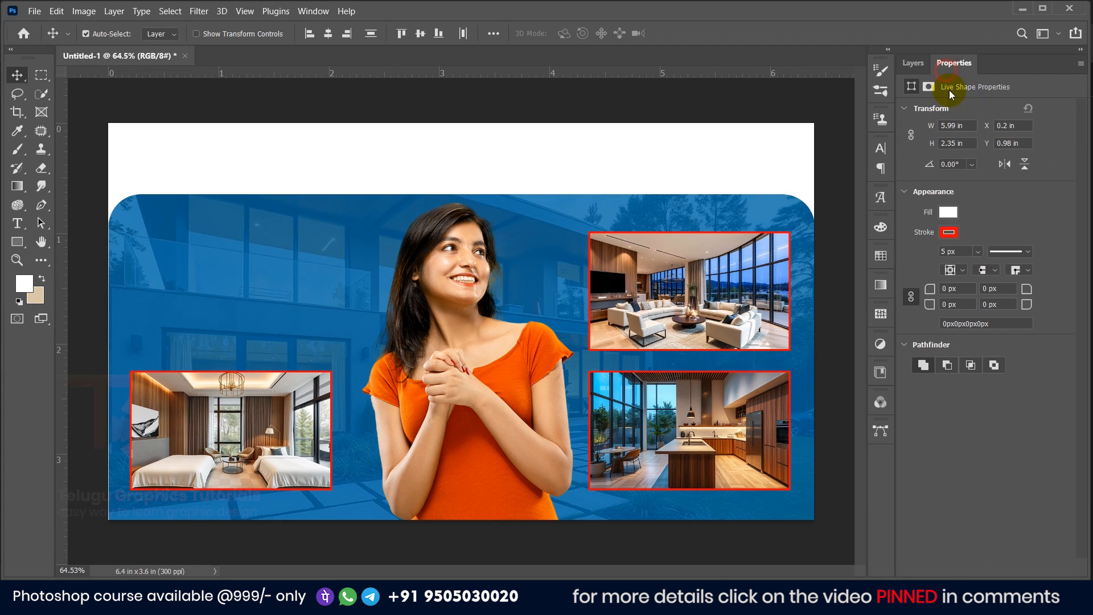
{"action": "left_click", "coordinate": [947, 232]}
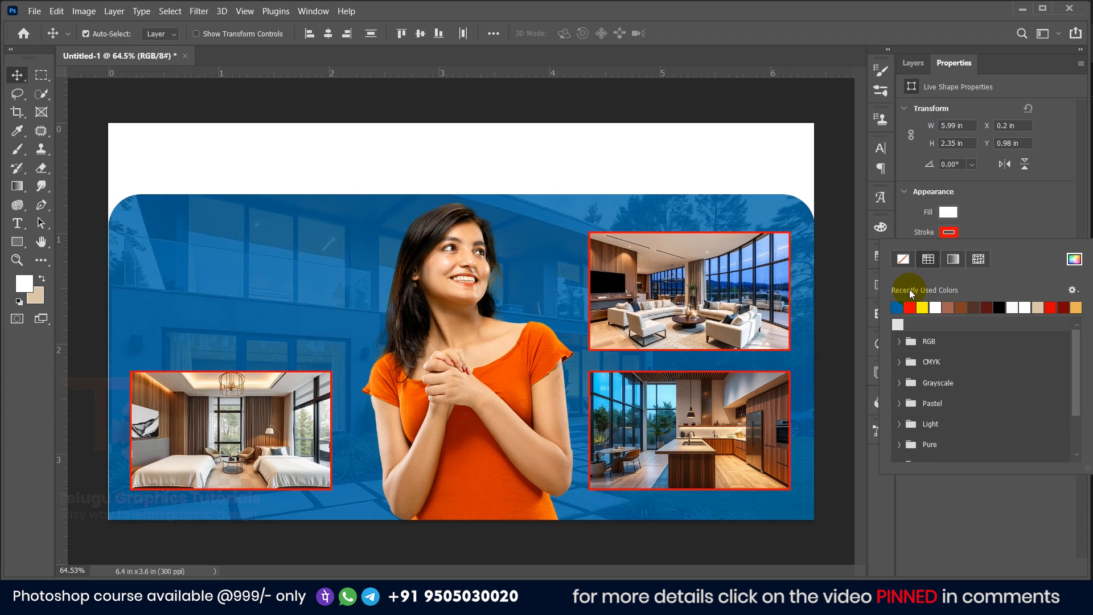
{"action": "left_click", "coordinate": [897, 307]}
{"action": "left_click", "coordinate": [1074, 259]}
{"action": "left_click_drag", "start_coordinate": [893, 282], "coordinate": [911, 214]}
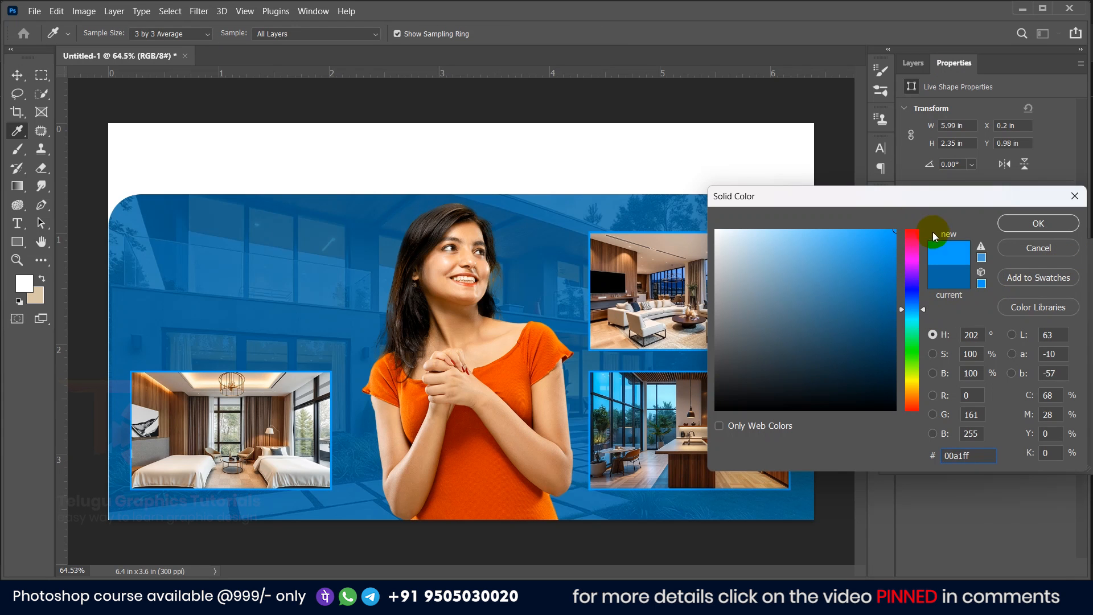
{"action": "left_click", "coordinate": [1013, 225]}
{"action": "left_click", "coordinate": [1003, 230]}
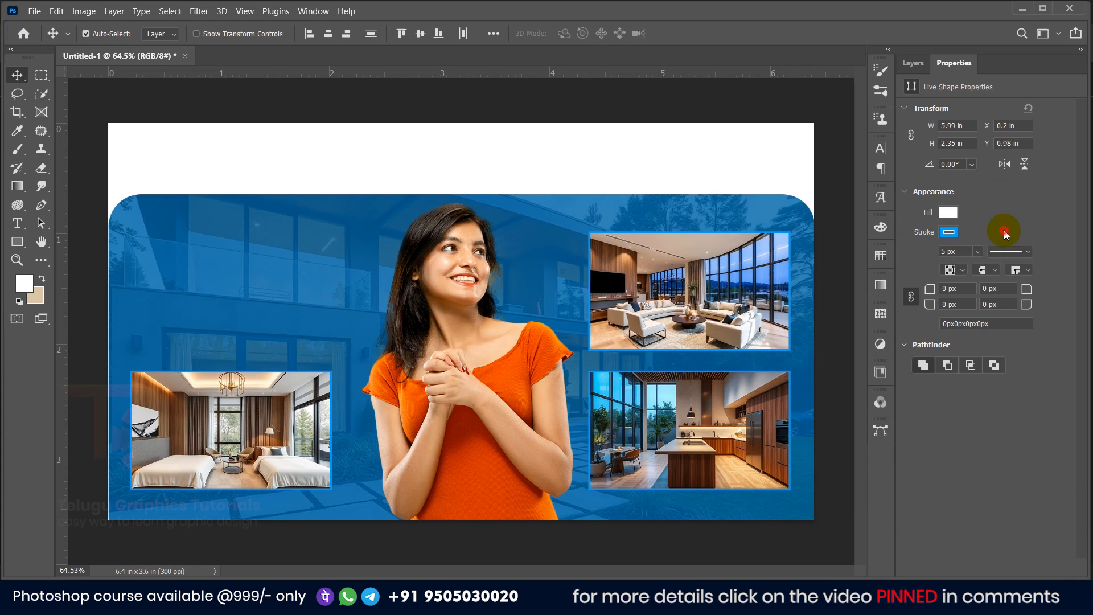
{"action": "left_click", "coordinate": [840, 510]}
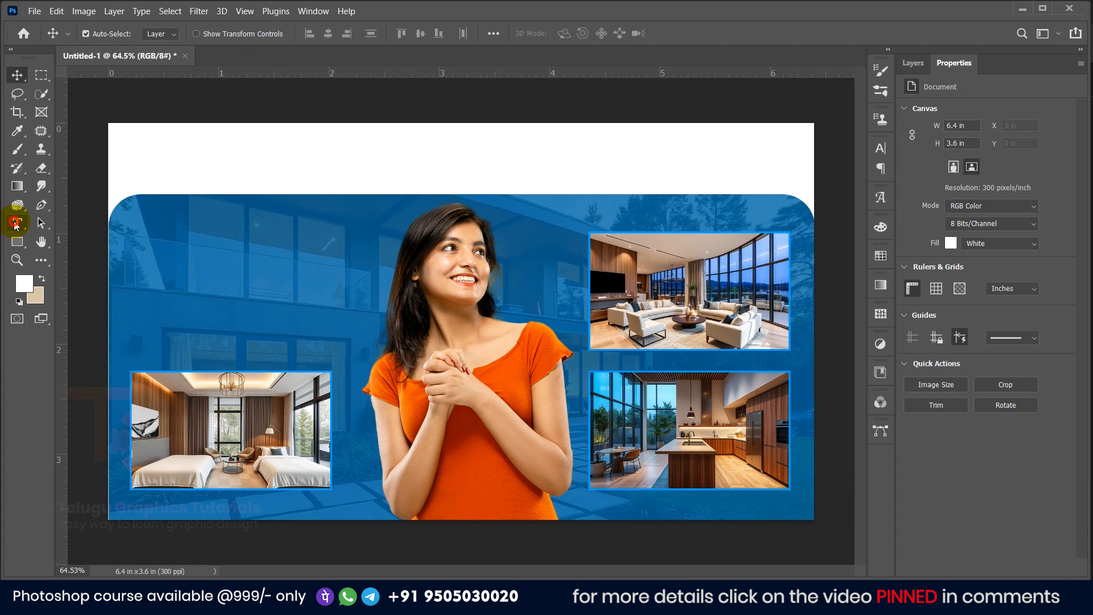
Step: Start a text line in the white band above the blue area, with its colour sampled from the background as #2c82b4
{"action": "left_click", "coordinate": [17, 223]}
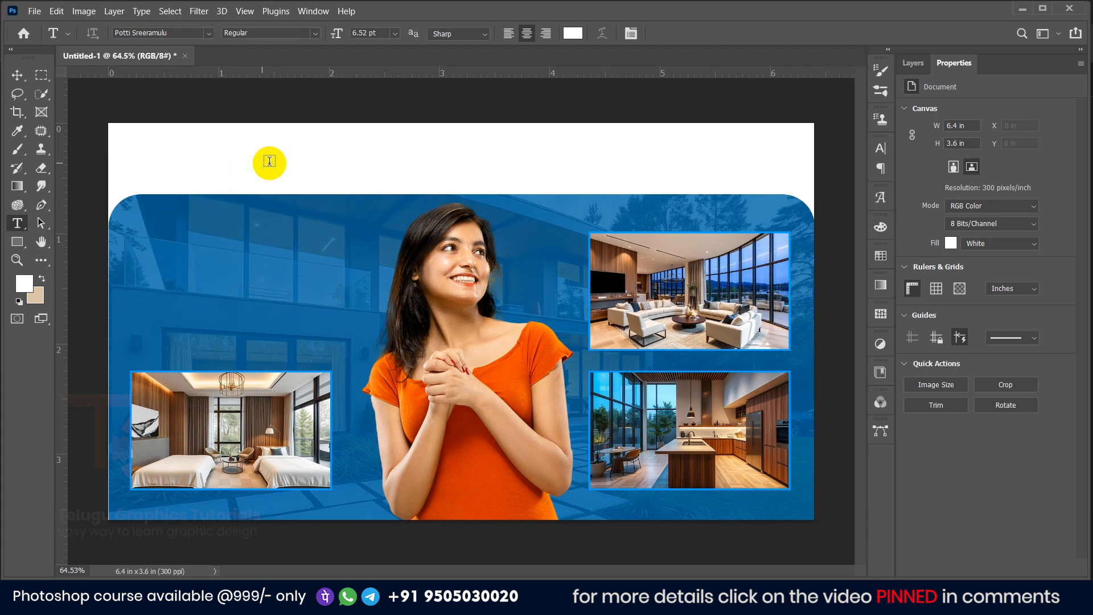
{"action": "left_click", "coordinate": [274, 156]}
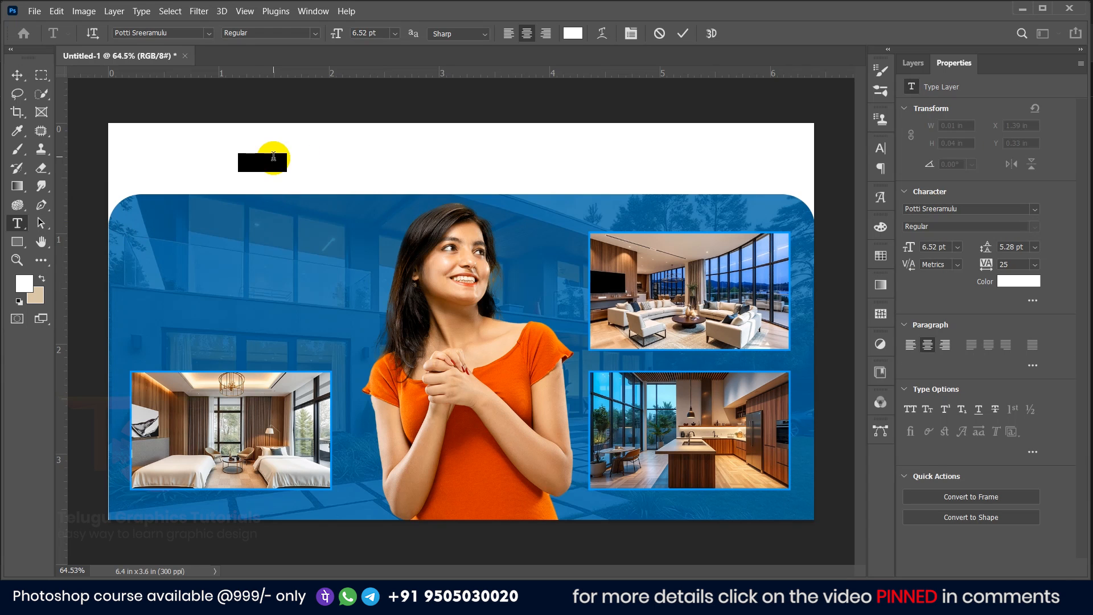
{"action": "left_click", "coordinate": [571, 33]}
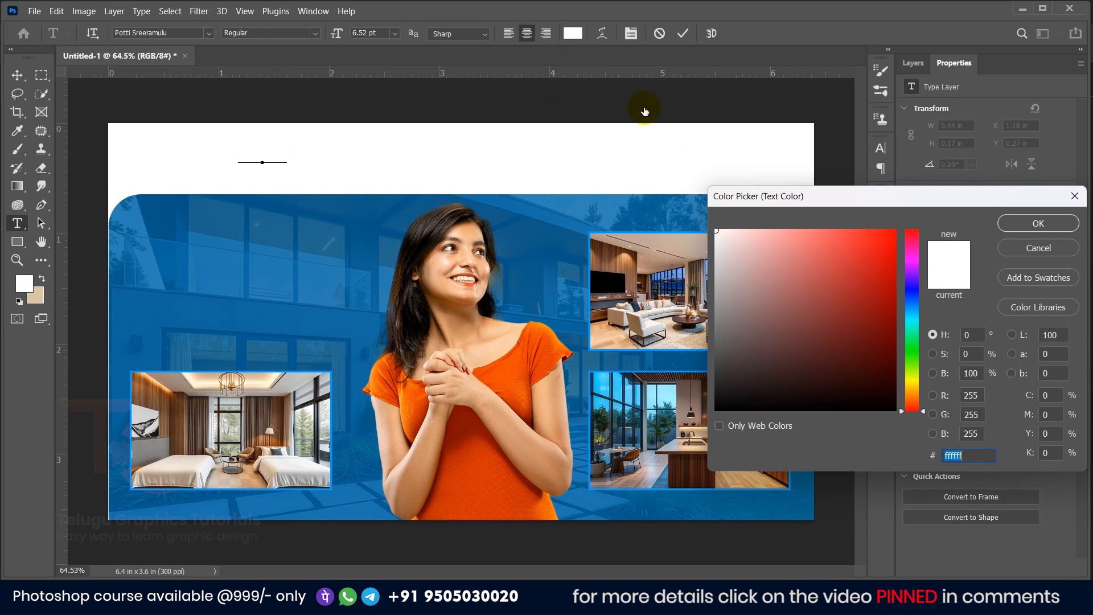
{"action": "left_click", "coordinate": [624, 202]}
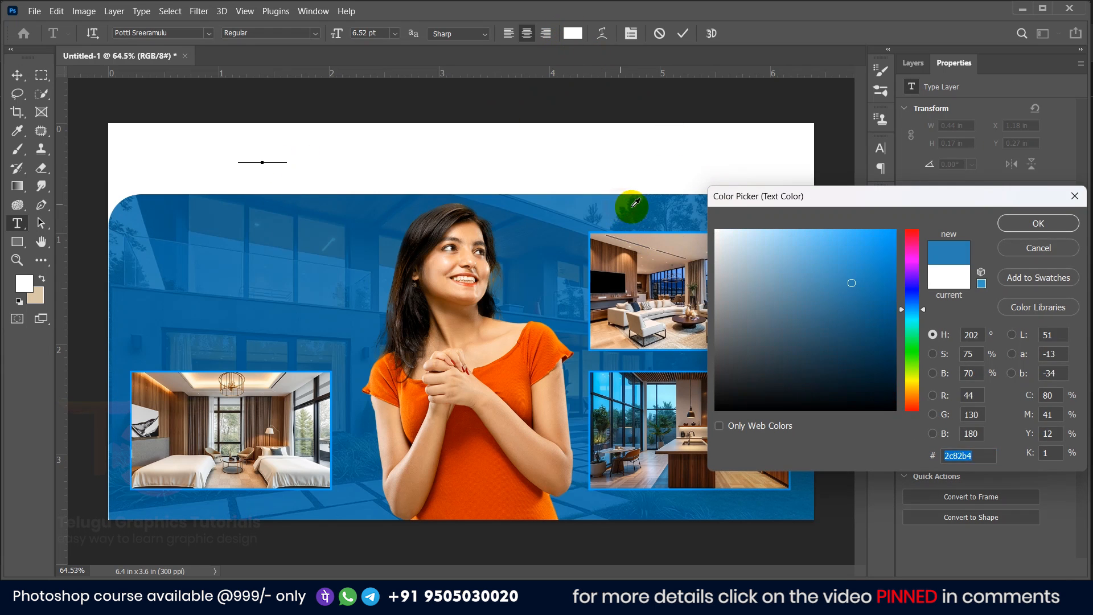
{"action": "left_click", "coordinate": [1024, 223]}
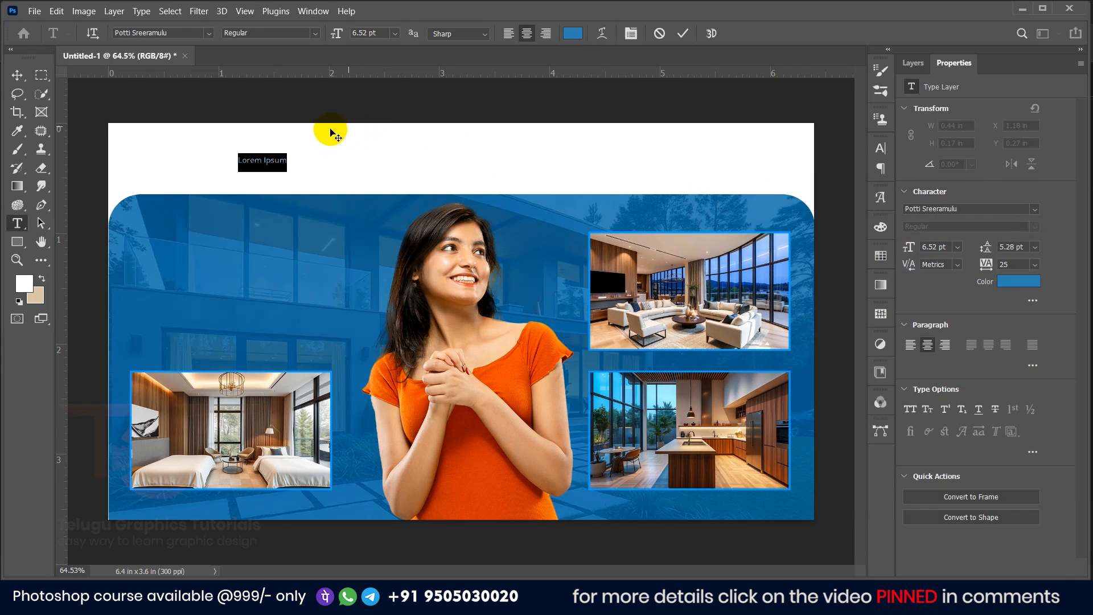
Step: Set the text size to 22 pt and enter MY DREAM HOME as the headline
{"action": "mouse_move", "coordinate": [338, 33]}
{"action": "left_mouse_down"}
{"action": "mouse_move", "coordinate": [371, 29]}
{"action": "mouse_move", "coordinate": [344, 33]}
{"action": "left_mouse_up"}
{"action": "left_click", "coordinate": [246, 156]}
{"action": "key", "text": "ctrl+a"}
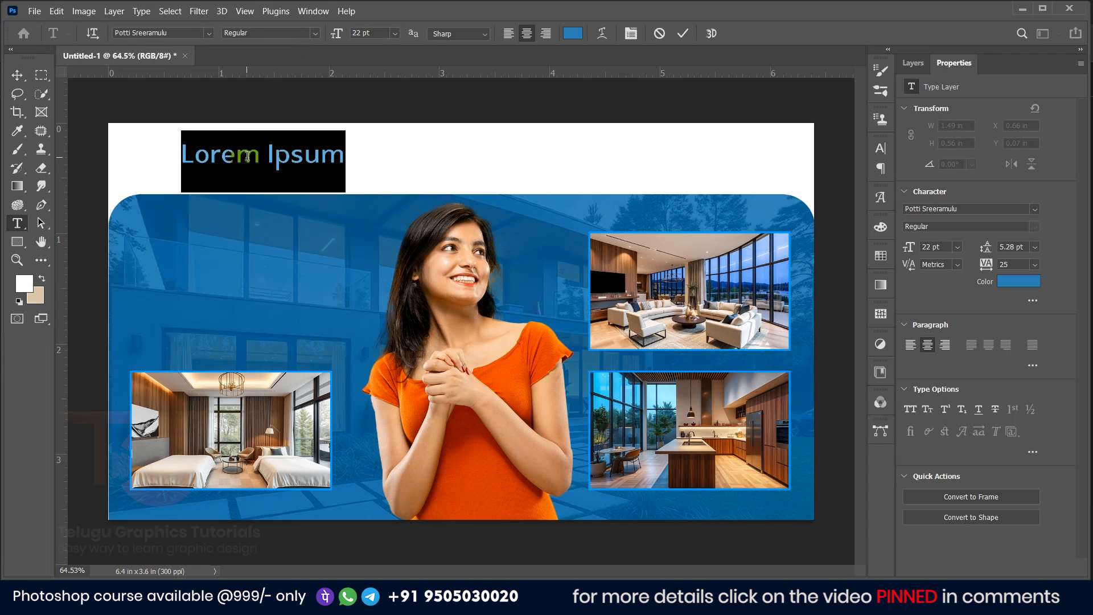
{"action": "type", "text": "MY DREAM HOME"}
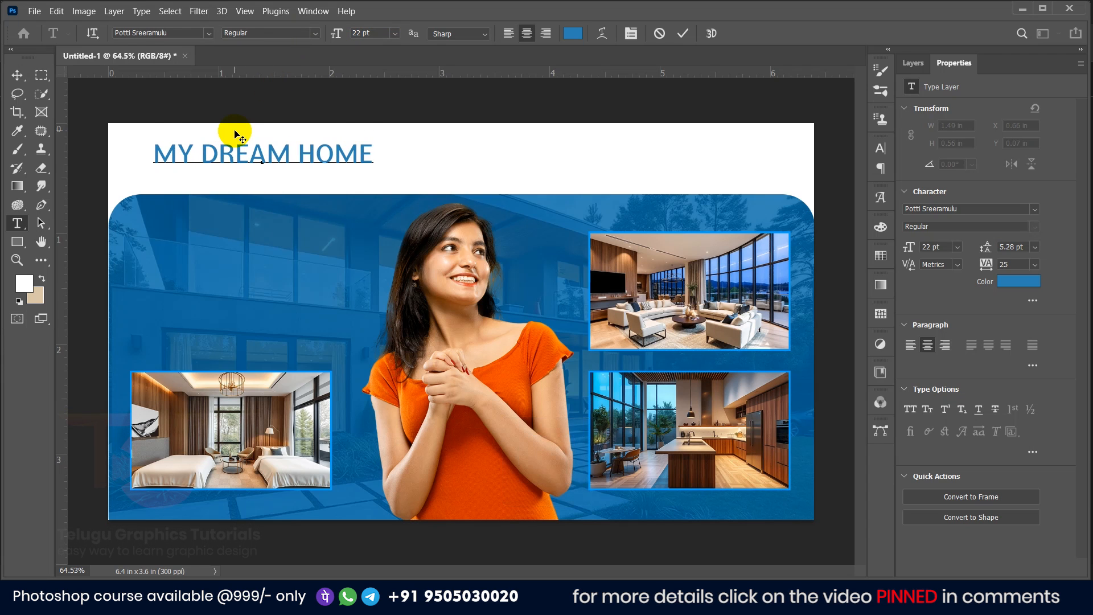
Step: Set the headline's font to Impact and its tracking to 35
{"action": "key", "text": "ctrl+a"}
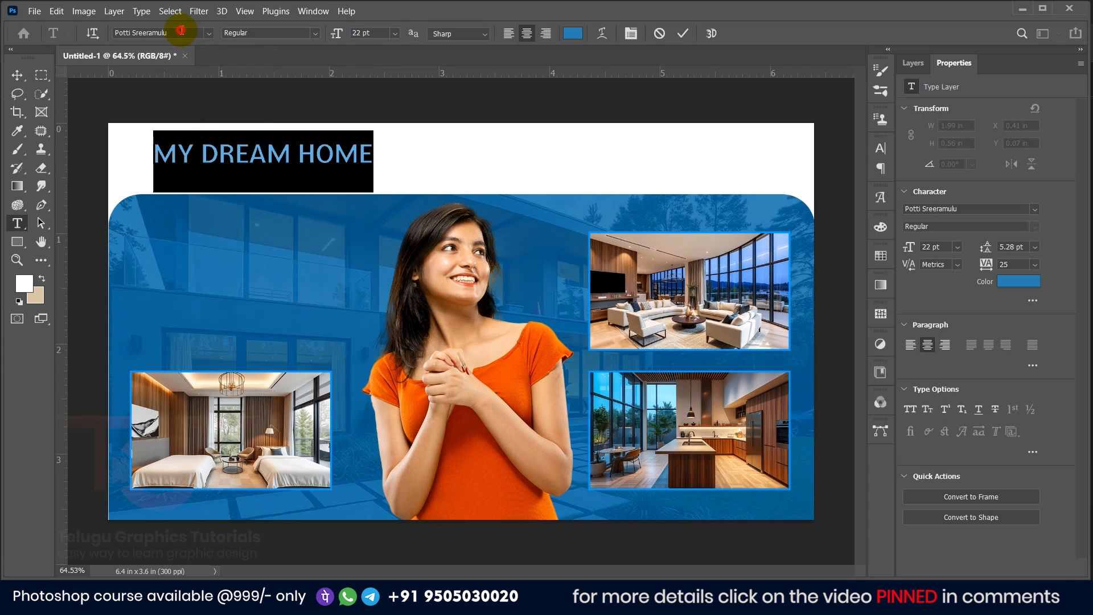
{"action": "type", "text": "POPPINS"}
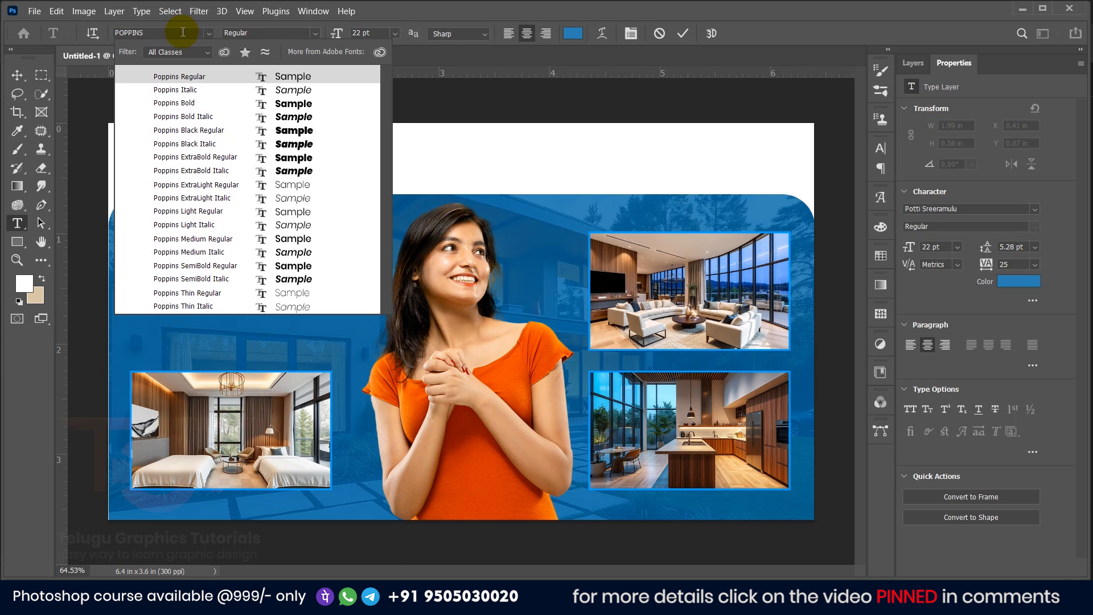
{"action": "left_click_drag", "start_coordinate": [183, 34], "coordinate": [104, 60]}
{"action": "type", "text": "IMPA"}
{"action": "key", "text": "Return"}
{"action": "left_click", "coordinate": [1016, 264]}
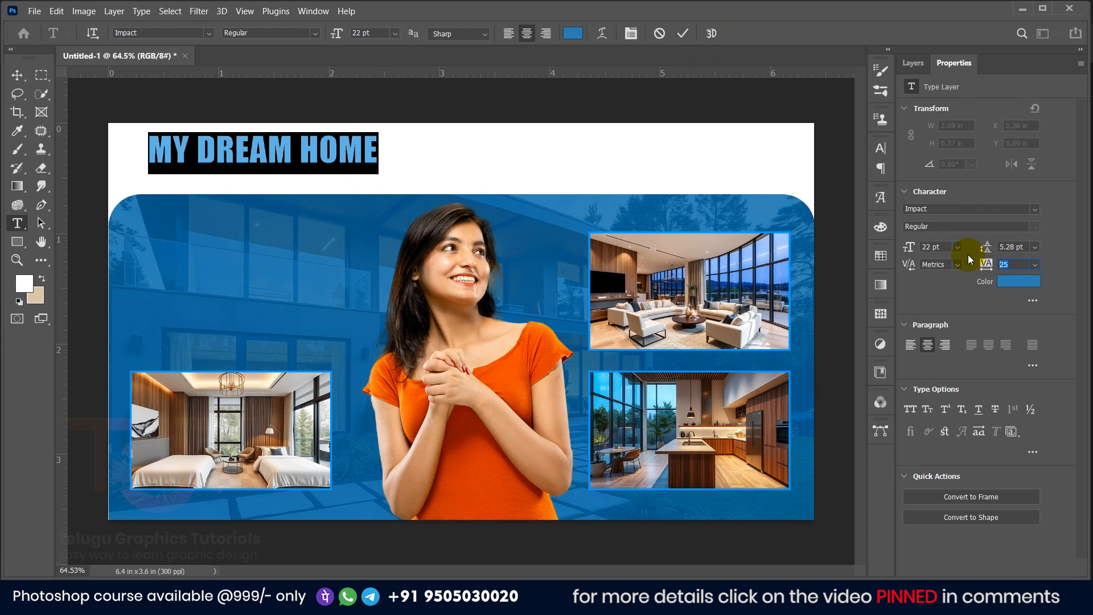
{"action": "key", "text": "Return"}
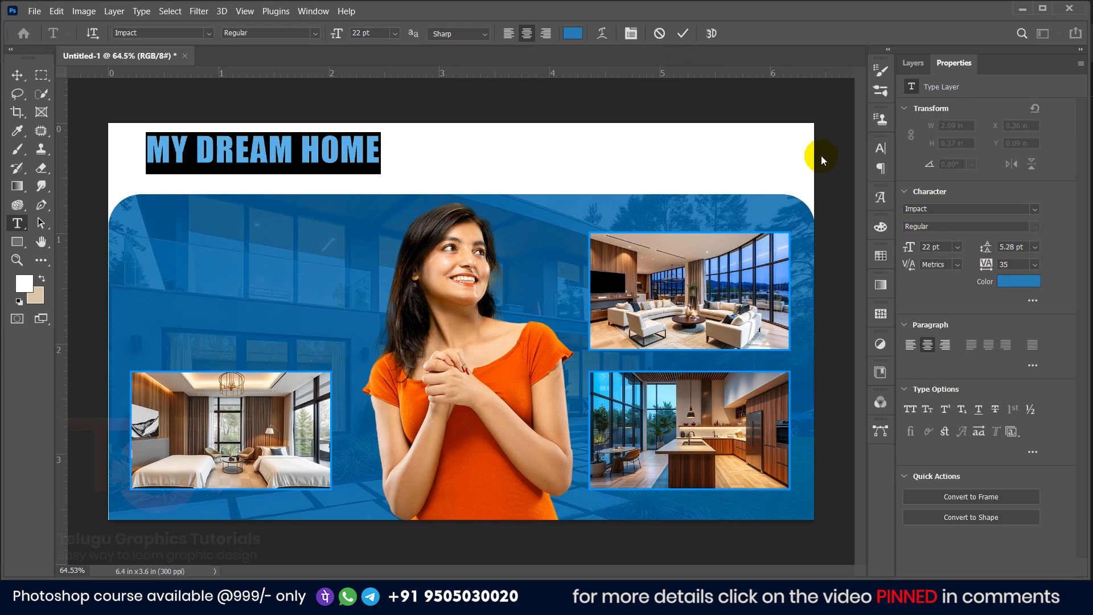
{"action": "left_click", "coordinate": [686, 34]}
Step: Move the headline to the middle of the white band and scale it up to about 188%
{"action": "left_click", "coordinate": [17, 75]}
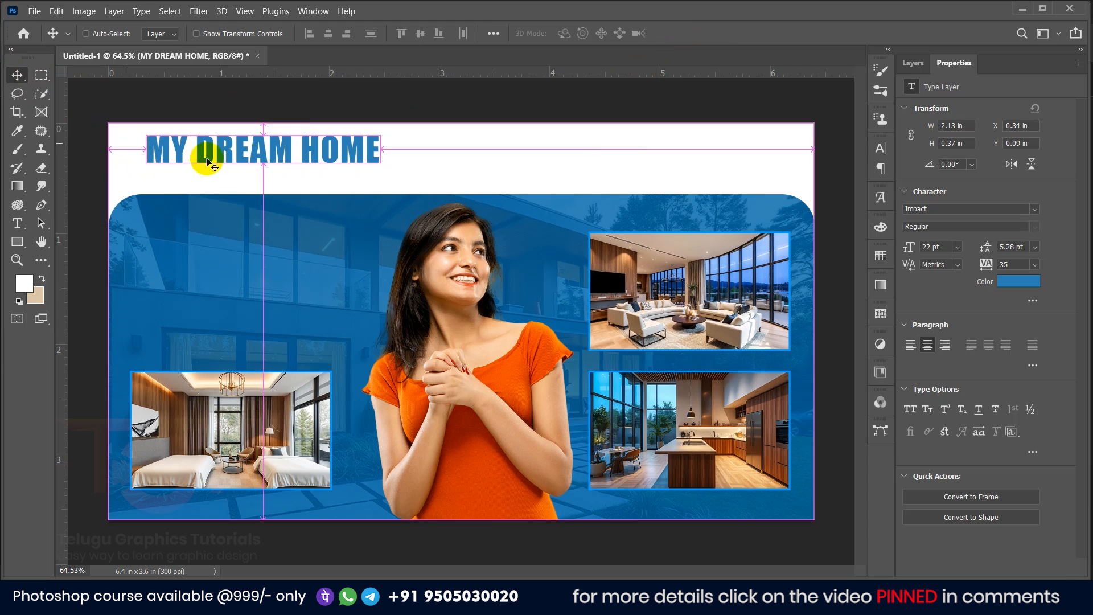
{"action": "key", "text": "ctrl+t"}
{"action": "left_click_drag", "start_coordinate": [266, 160], "coordinate": [482, 162]}
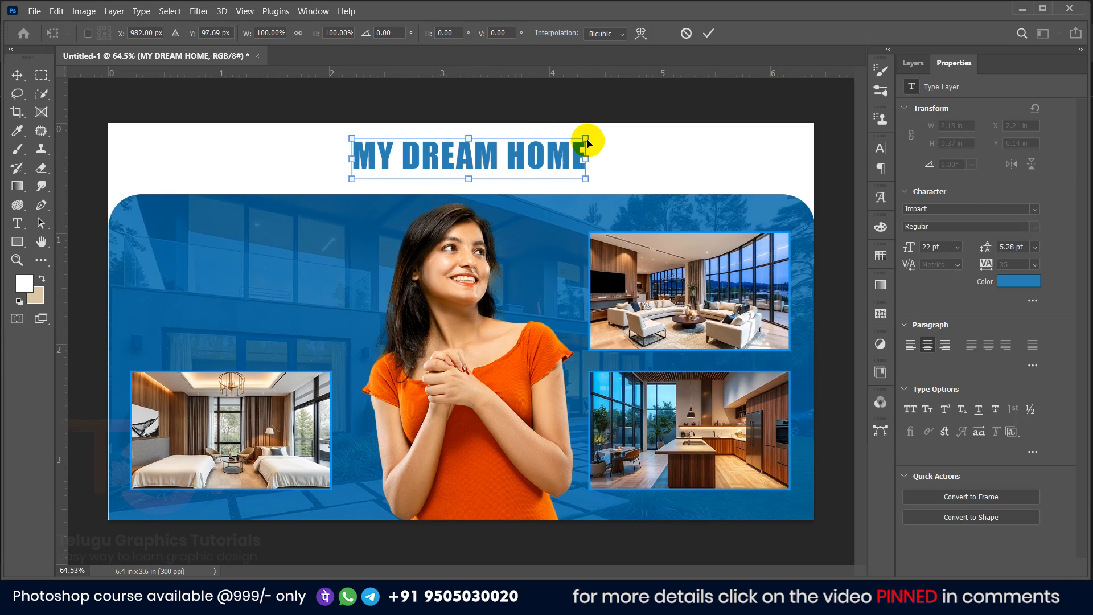
{"action": "left_click_drag", "start_coordinate": [588, 137], "coordinate": [677, 134]}
{"action": "left_click", "coordinate": [709, 33]}
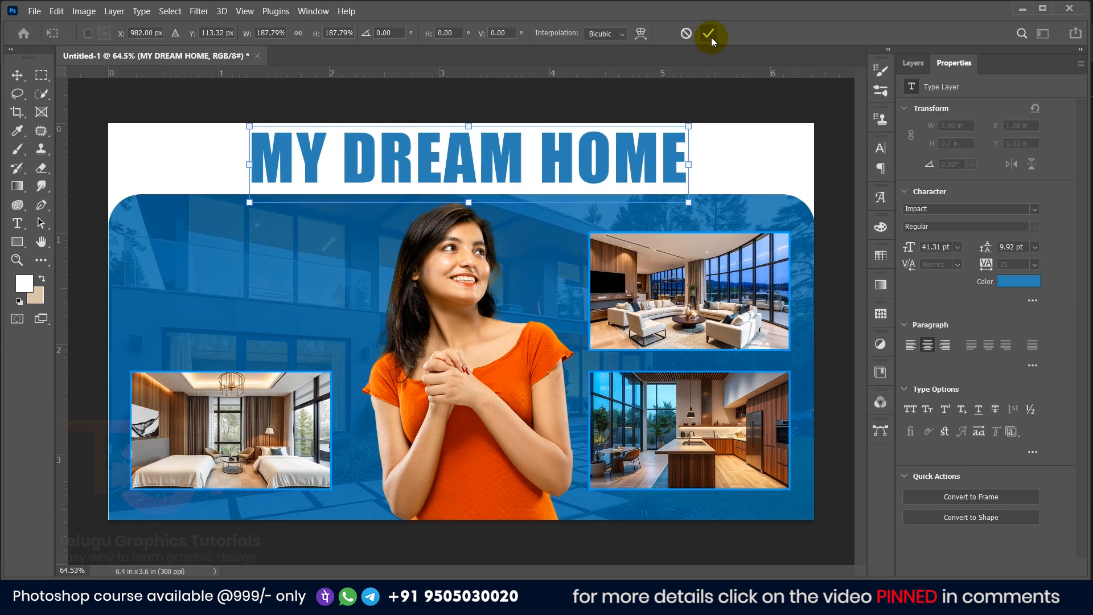
{"action": "left_click", "coordinate": [281, 106]}
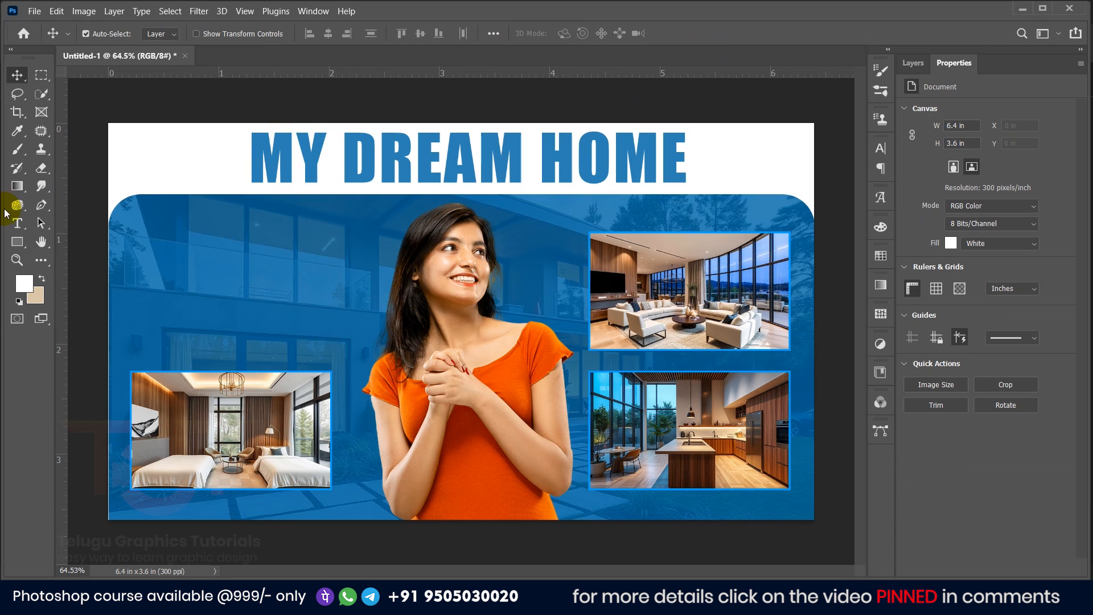
Step: Add a two-line text reading Full Tour beside the headline in the white band
{"action": "left_click", "coordinate": [17, 223]}
{"action": "left_click", "coordinate": [155, 171]}
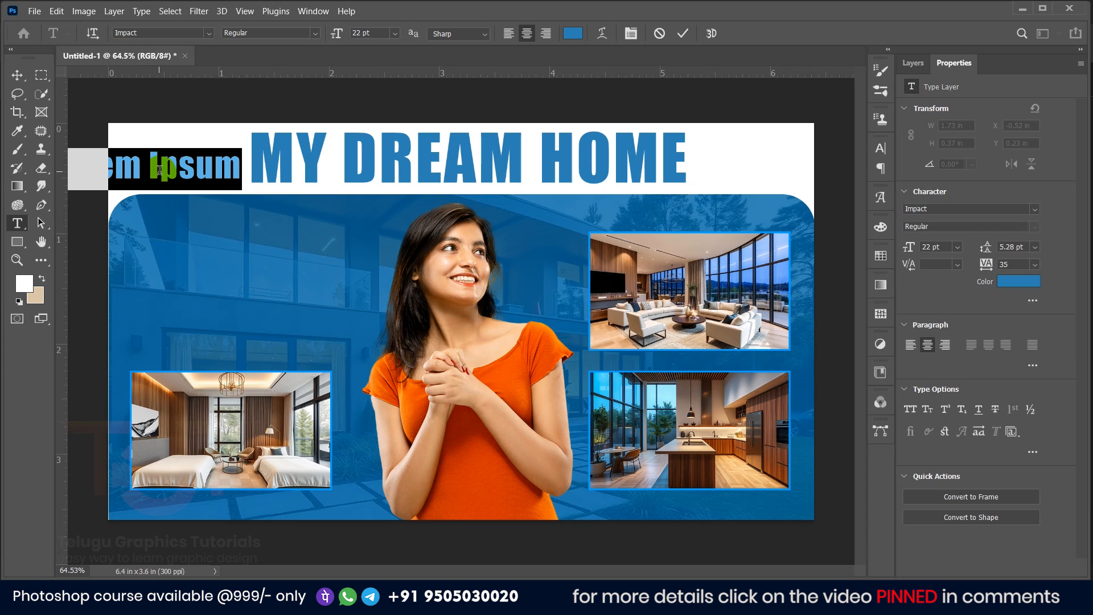
{"action": "type", "text": "Full"}
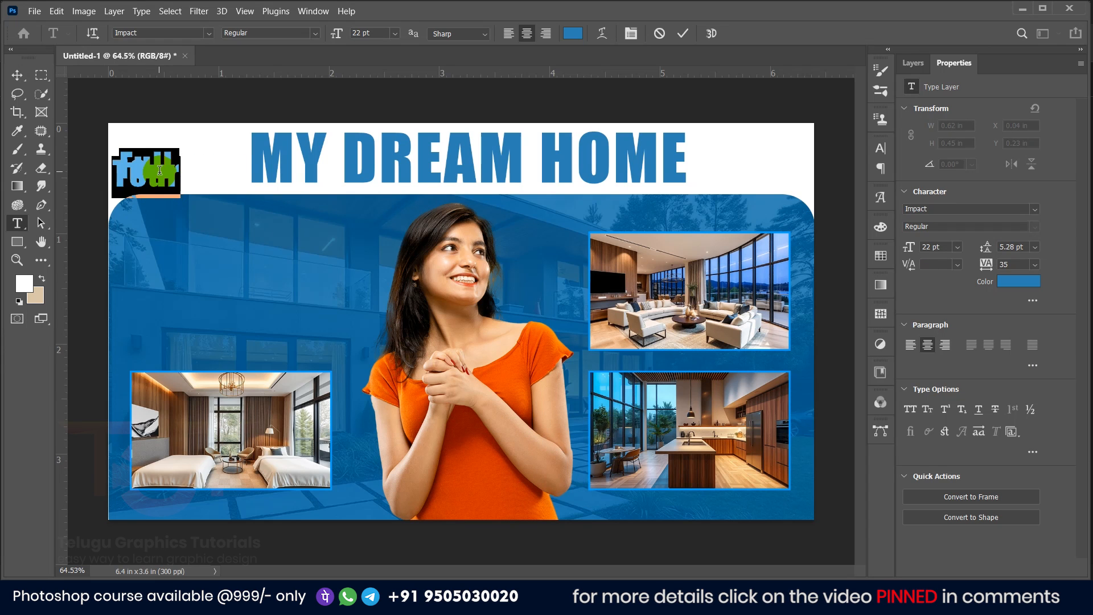
Step: Colour the Full Tour text bright red and set its font to Ananda Black
{"action": "left_click", "coordinate": [1011, 284]}
{"action": "left_click_drag", "start_coordinate": [879, 261], "coordinate": [913, 233]}
{"action": "left_click", "coordinate": [1016, 228]}
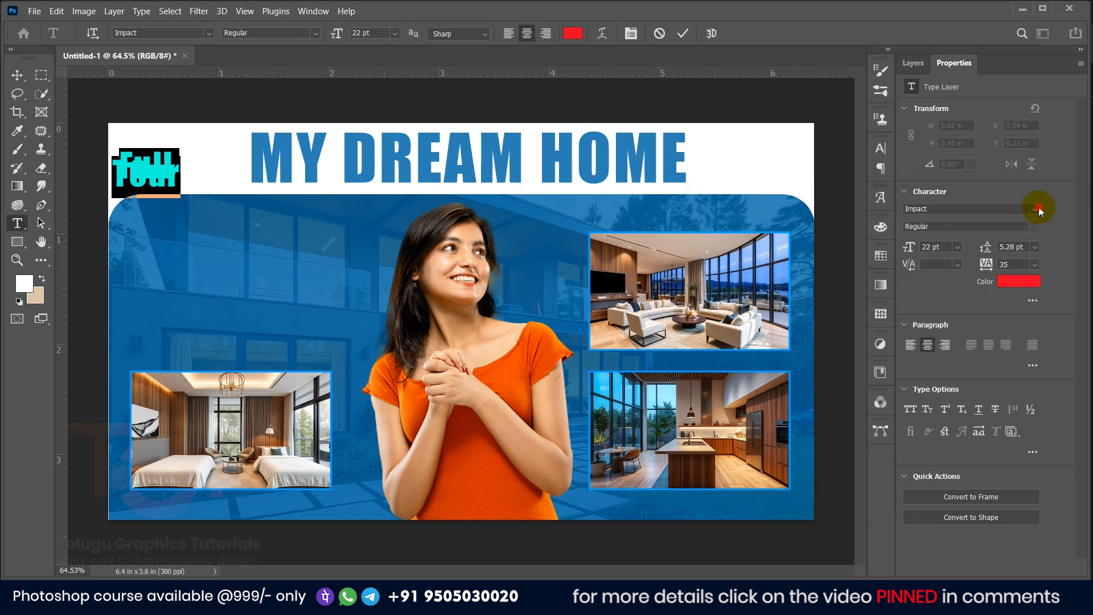
{"action": "left_click", "coordinate": [1036, 208]}
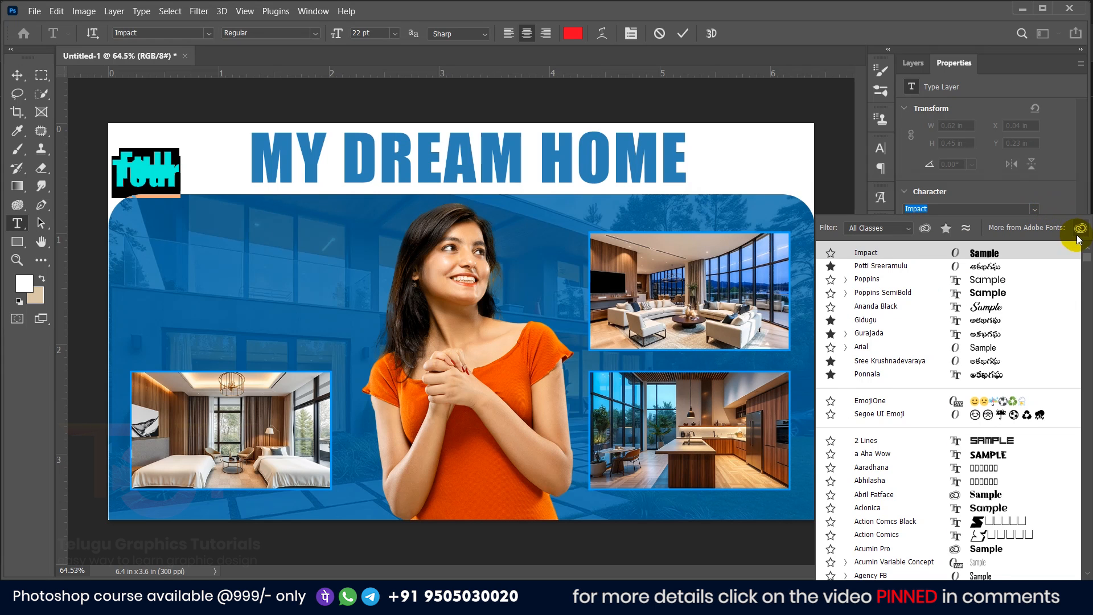
{"action": "left_click", "coordinate": [951, 307]}
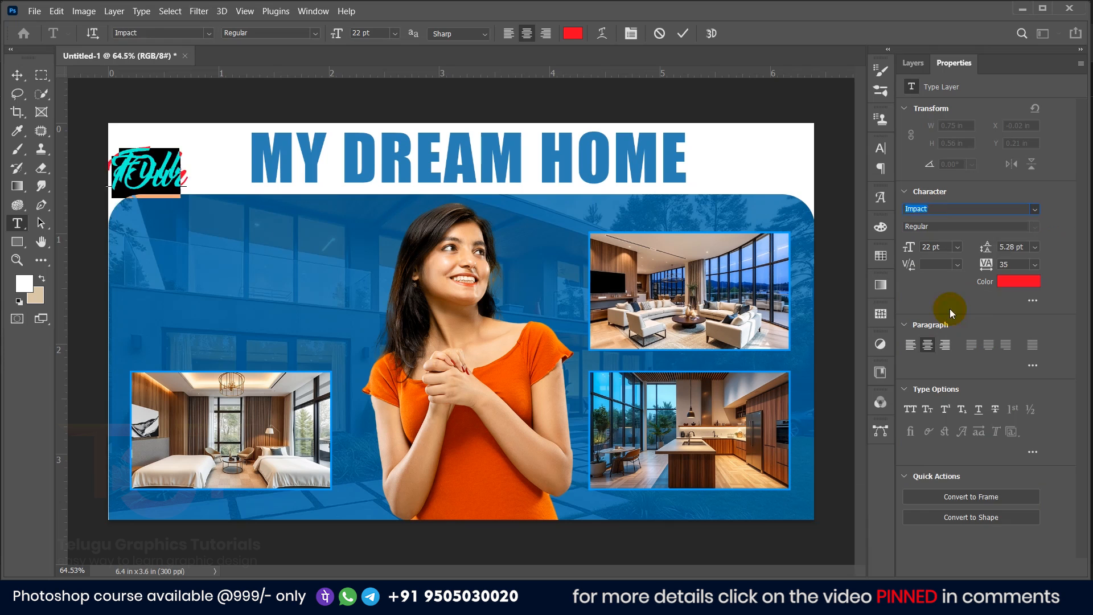
Step: Place the Full Tour text in the blue area above the bedroom photo, with 35 pt leading and the word Tour indented
{"action": "left_click", "coordinate": [147, 216]}
{"action": "key", "text": "BackSpace"}
{"action": "type", "text": "our"}
{"action": "key", "text": "ctrl+a"}
{"action": "left_click_drag", "start_coordinate": [150, 181], "coordinate": [230, 263]}
{"action": "left_click", "coordinate": [192, 300]}
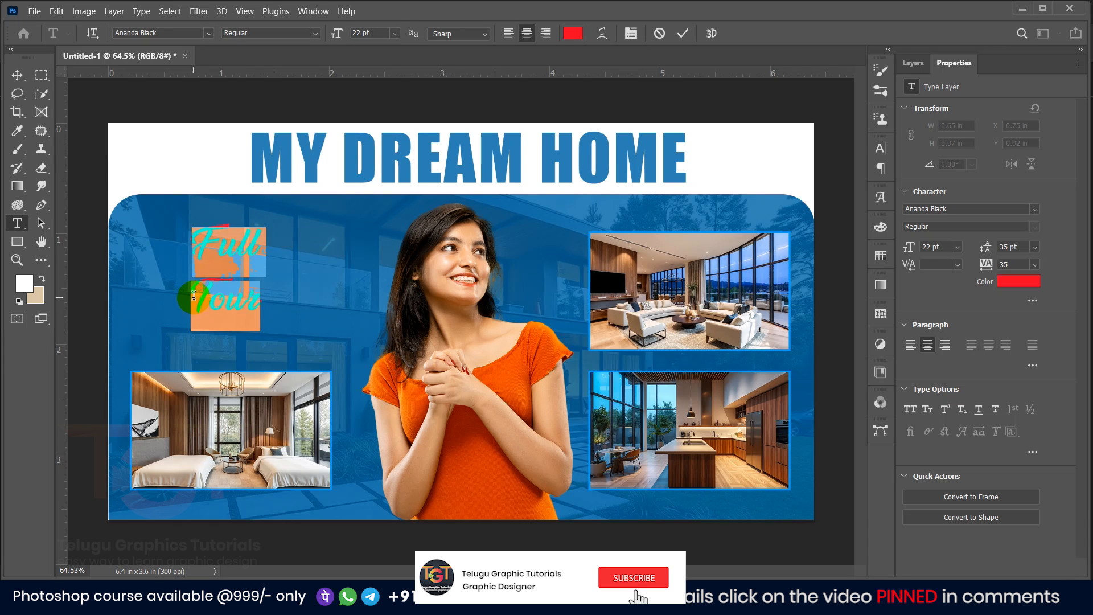
Step: Recolour both words of the Full Tour text amber yellow
{"action": "key", "text": "ctrl+a"}
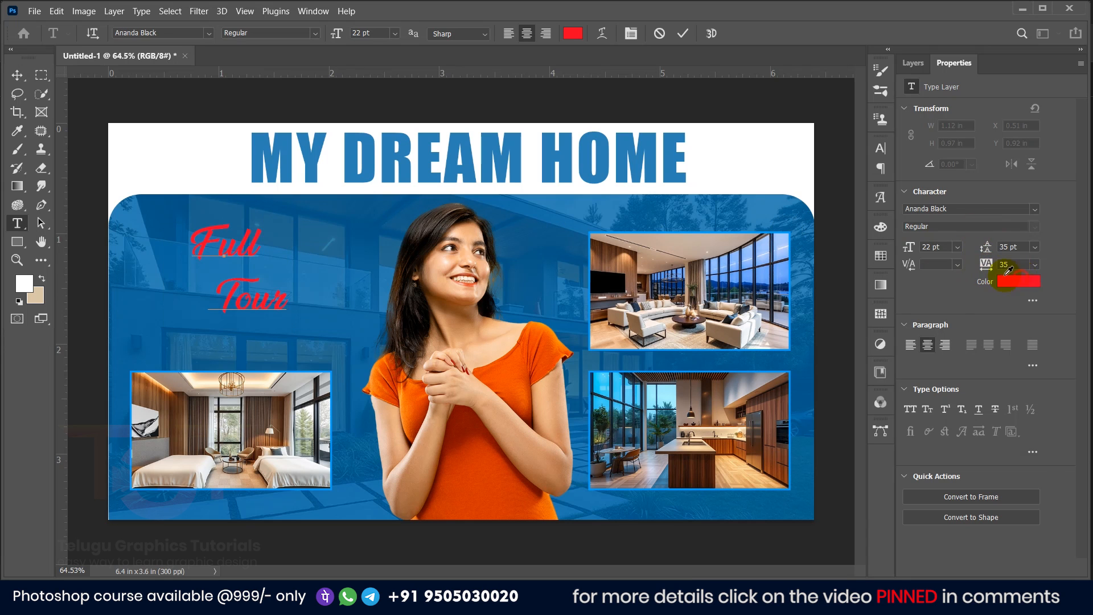
{"action": "left_click", "coordinate": [1018, 281]}
{"action": "left_click", "coordinate": [912, 386]}
{"action": "left_click", "coordinate": [1036, 222]}
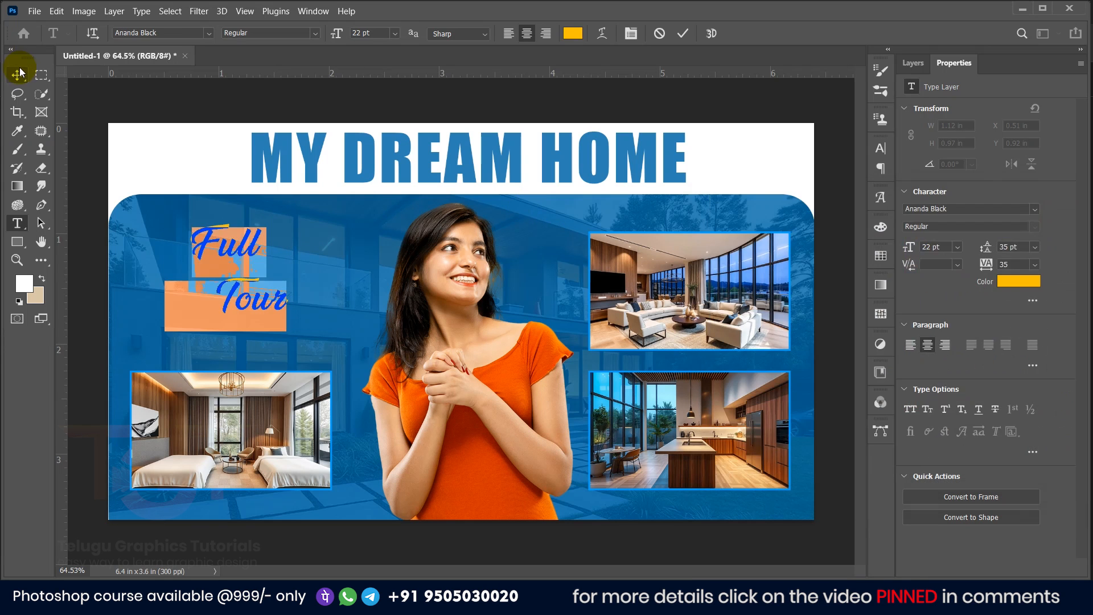
Step: Scale the Full Tour text up to about 146% and fit it between the headline and the bedroom photo
{"action": "left_click", "coordinate": [18, 73]}
{"action": "key", "text": "ctrl+t"}
{"action": "left_click_drag", "start_coordinate": [287, 330], "coordinate": [343, 377]}
{"action": "left_click_drag", "start_coordinate": [304, 330], "coordinate": [270, 317]}
{"action": "left_click", "coordinate": [708, 36]}
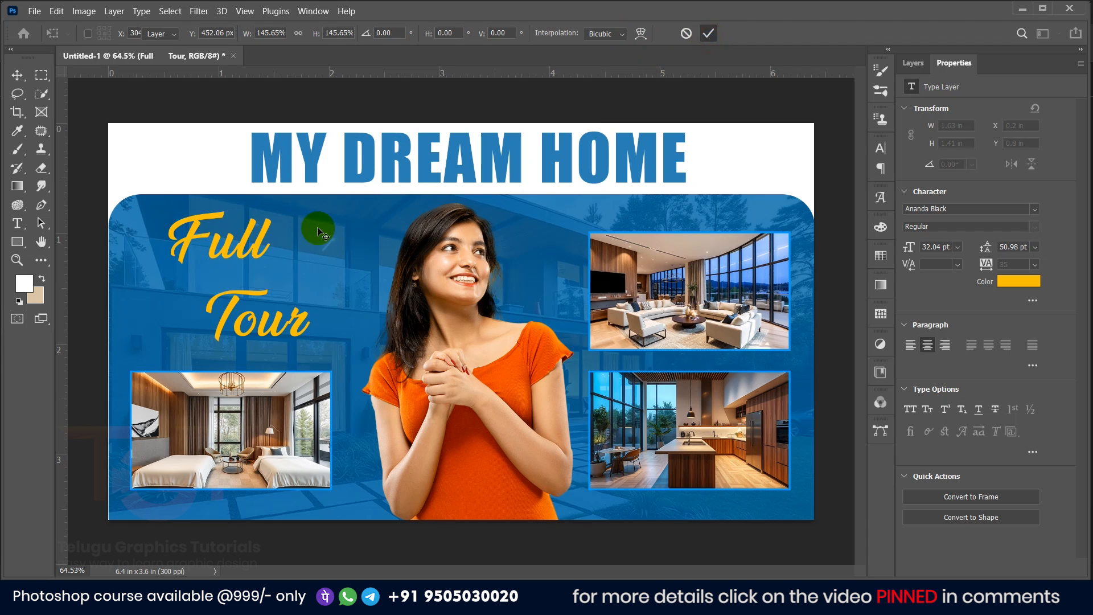
Step: Set the leading of the Full Tour text to 38 pt
{"action": "key", "text": "t"}
{"action": "key", "text": "Return"}
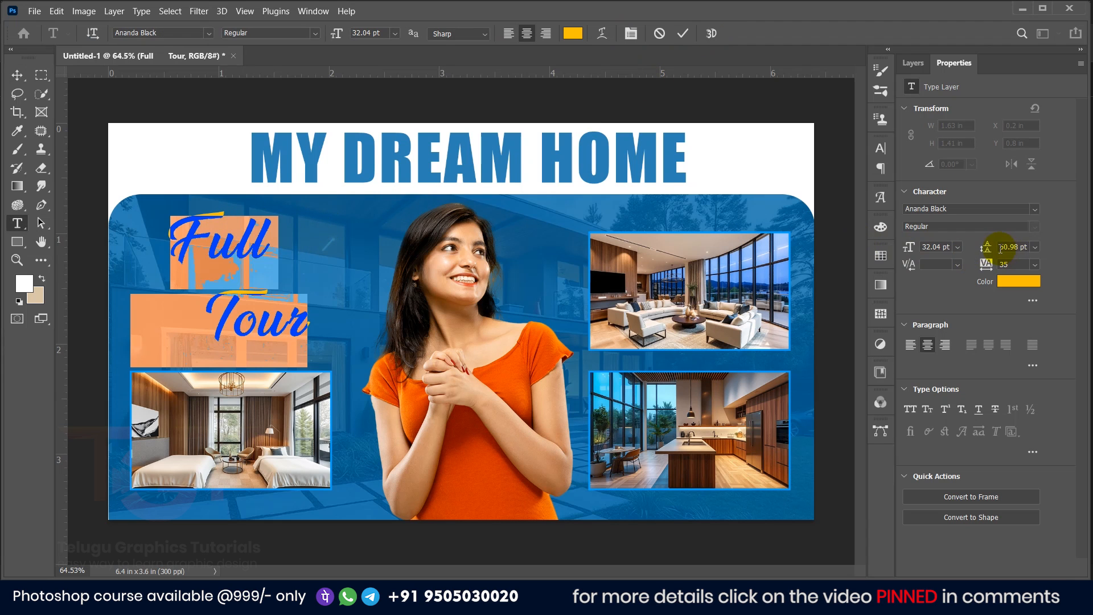
{"action": "left_click_drag", "start_coordinate": [985, 246], "coordinate": [947, 227]}
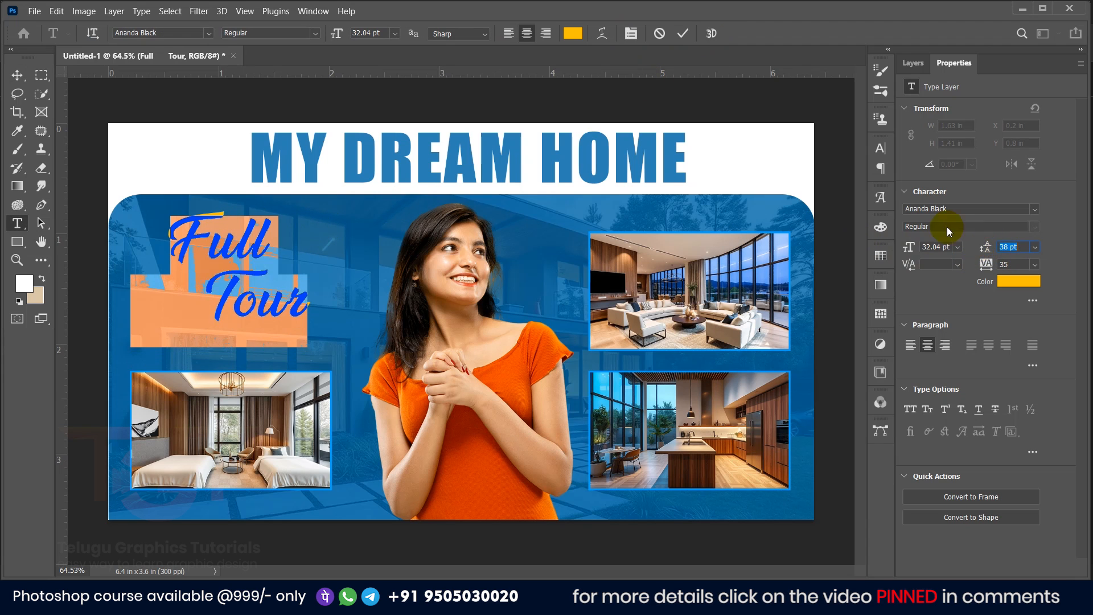
{"action": "left_click", "coordinate": [685, 35]}
Step: Enlarge the Full Tour text to about 113%, tilt it to about -5.5° and reposition it above the bedroom photo
{"action": "key", "text": "v"}
{"action": "key", "text": "ctrl+t"}
{"action": "left_click_drag", "start_coordinate": [310, 346], "coordinate": [333, 363]}
{"action": "left_click_drag", "start_coordinate": [296, 307], "coordinate": [274, 308]}
{"action": "left_click_drag", "start_coordinate": [348, 198], "coordinate": [339, 184]}
{"action": "left_click_drag", "start_coordinate": [265, 232], "coordinate": [258, 245]}
{"action": "key", "text": "Return"}
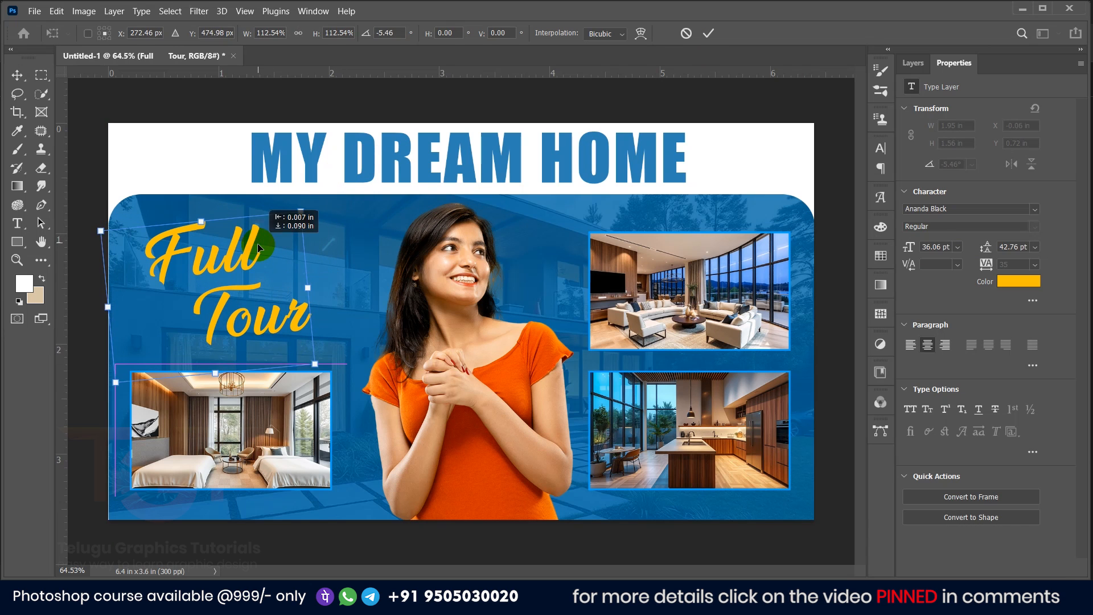
Step: Add a drop shadow to the MY DREAM HOME headline with Normal blend mode and 100% opacity
{"action": "left_click", "coordinate": [499, 146]}
{"action": "right_click", "coordinate": [982, 165]}
{"action": "left_click", "coordinate": [870, 21]}
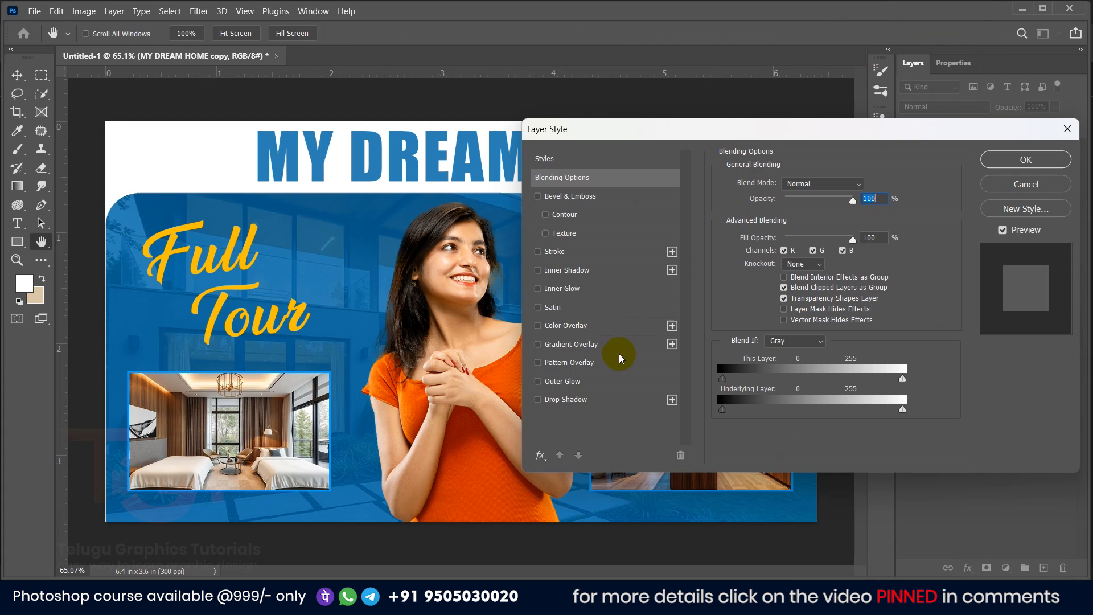
{"action": "left_click", "coordinate": [538, 401]}
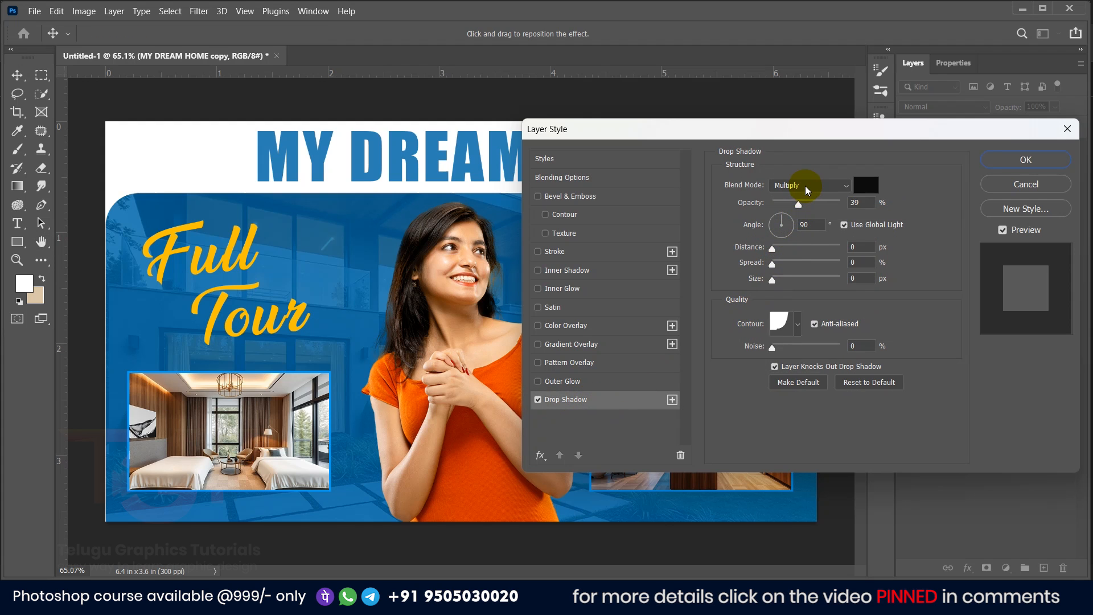
{"action": "left_click", "coordinate": [806, 188]}
{"action": "left_click", "coordinate": [803, 197]}
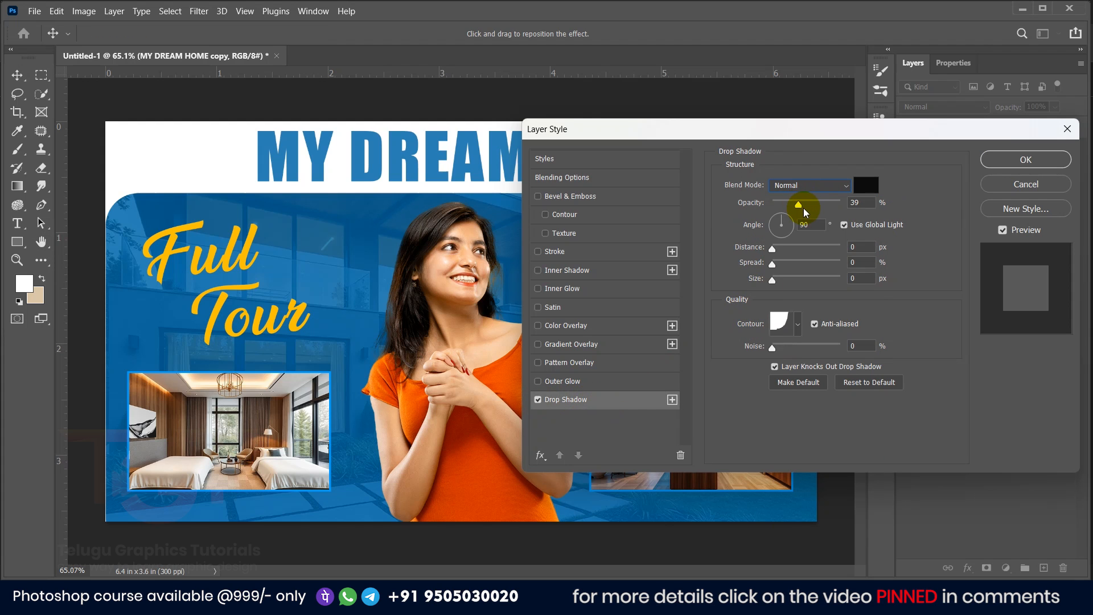
{"action": "left_click_drag", "start_coordinate": [871, 203], "coordinate": [872, 204]}
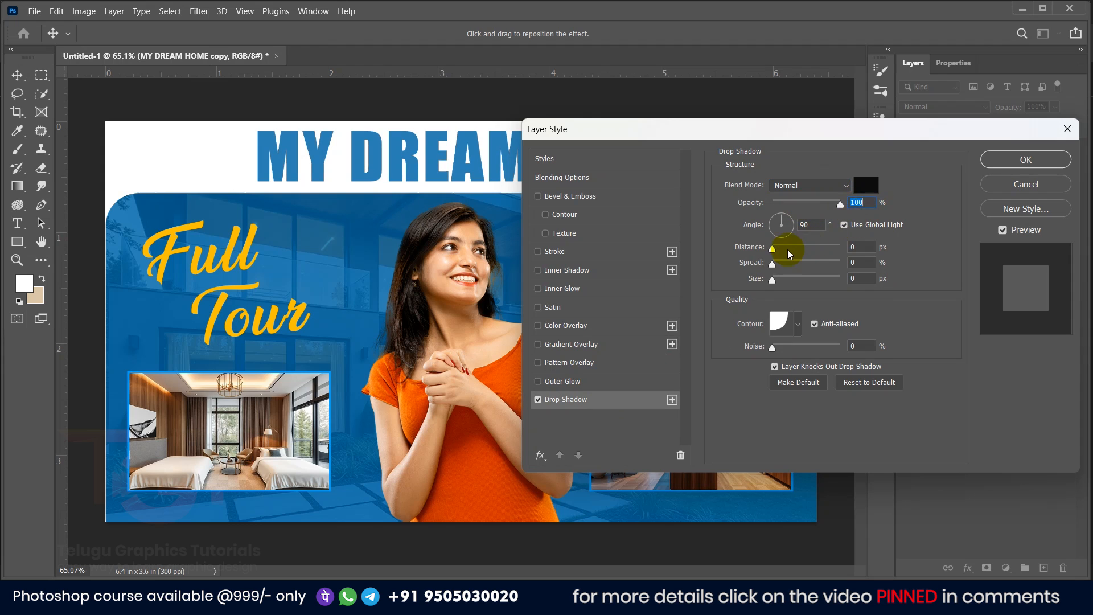
Step: Try the headline's drop shadow at 6 px distance, 8% spread and 4 px size
{"action": "left_click_drag", "start_coordinate": [773, 248], "coordinate": [777, 248]}
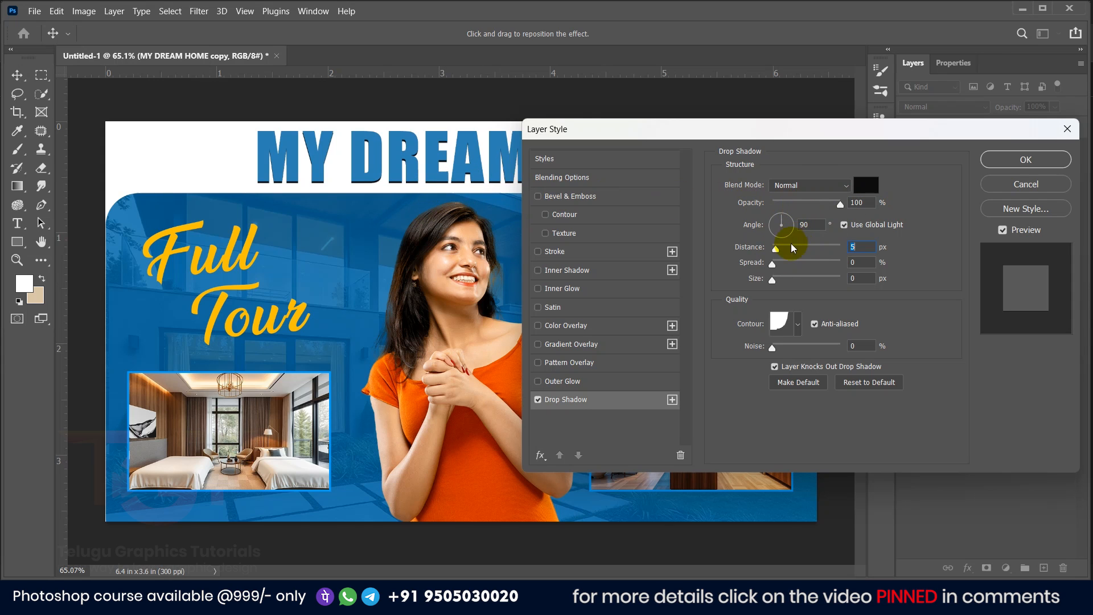
{"action": "left_click_drag", "start_coordinate": [774, 281], "coordinate": [776, 281]}
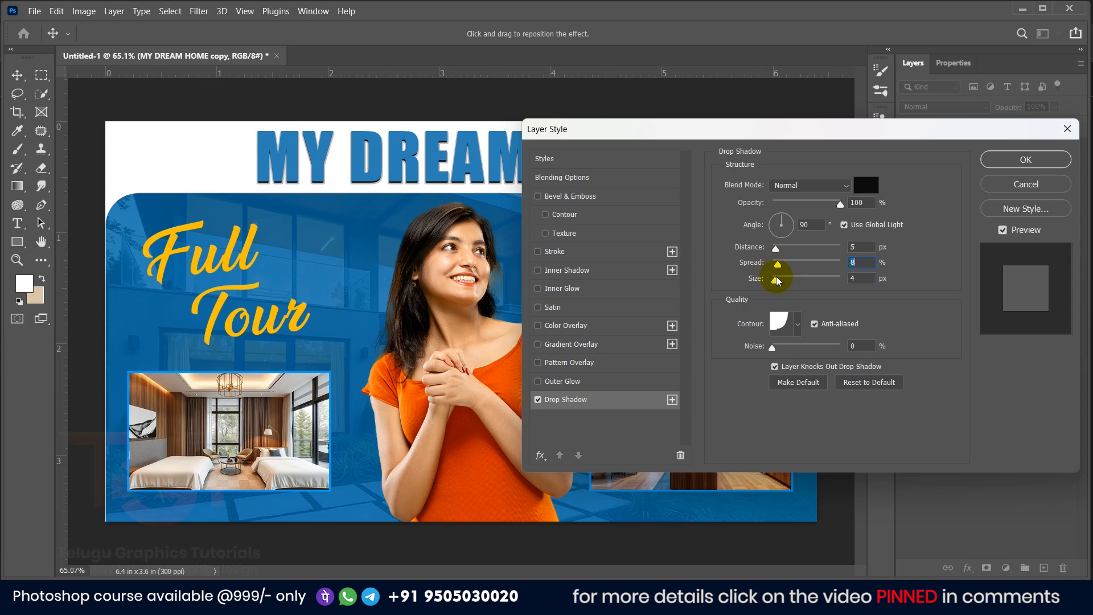
{"action": "left_click_drag", "start_coordinate": [777, 279], "coordinate": [765, 263]}
{"action": "mouse_move", "coordinate": [775, 248]}
{"action": "left_mouse_down"}
{"action": "mouse_move", "coordinate": [758, 245]}
{"action": "mouse_move", "coordinate": [779, 251]}
{"action": "left_mouse_up"}
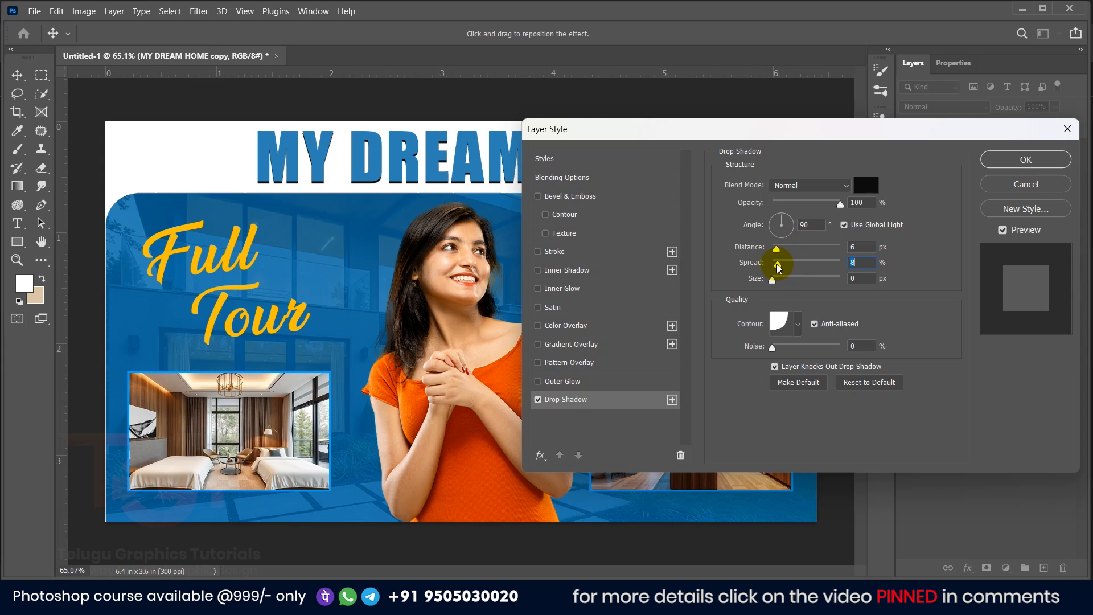
{"action": "left_click_drag", "start_coordinate": [771, 280], "coordinate": [775, 280]}
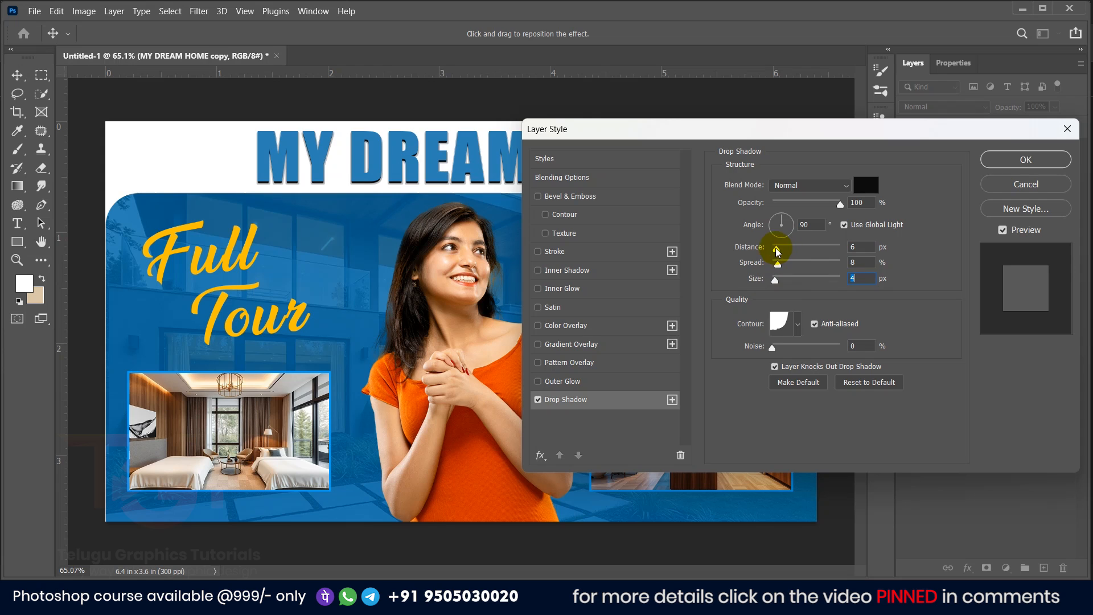
Step: Set the headline's drop shadow to 5 px distance, 10% spread, 5 px size and 60% opacity, and apply it
{"action": "type", "text": "5"}
{"action": "left_click", "coordinate": [858, 261]}
{"action": "type", "text": "105"}
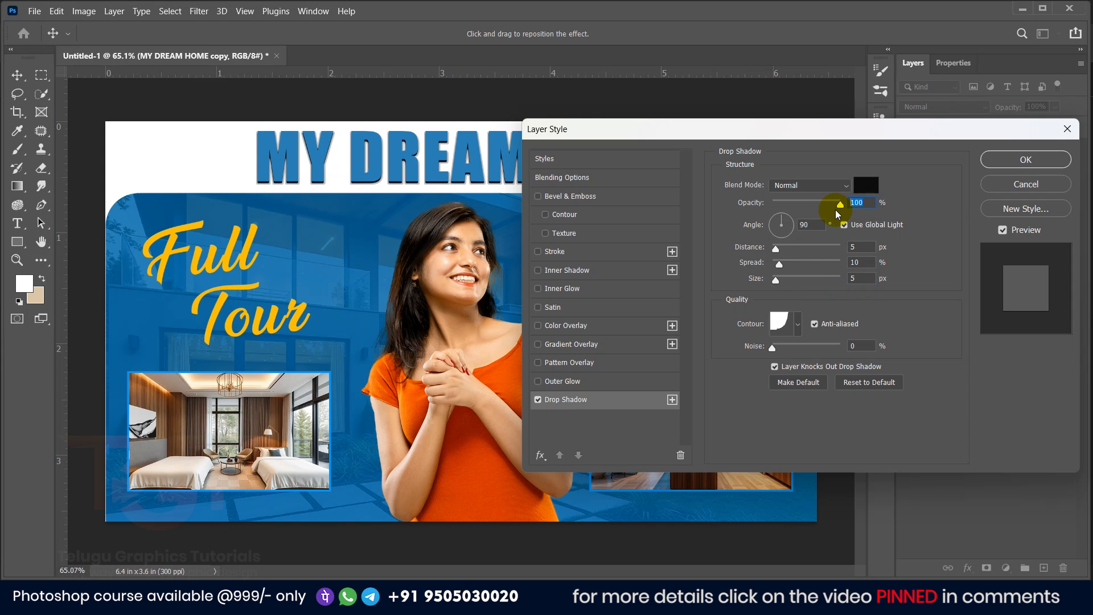
{"action": "type", "text": "60"}
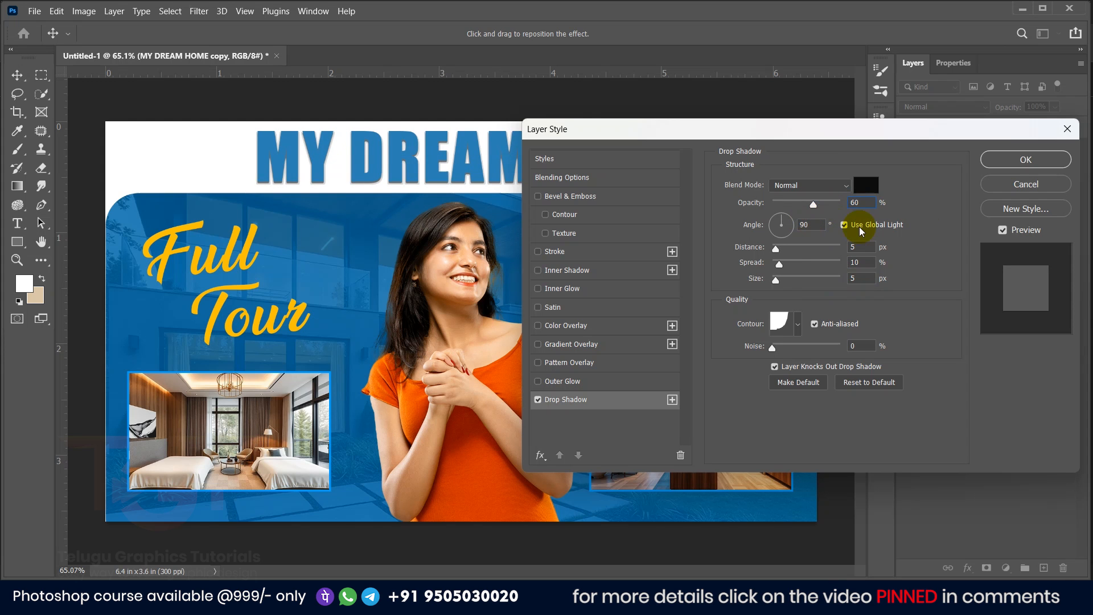
{"action": "left_click", "coordinate": [1013, 159]}
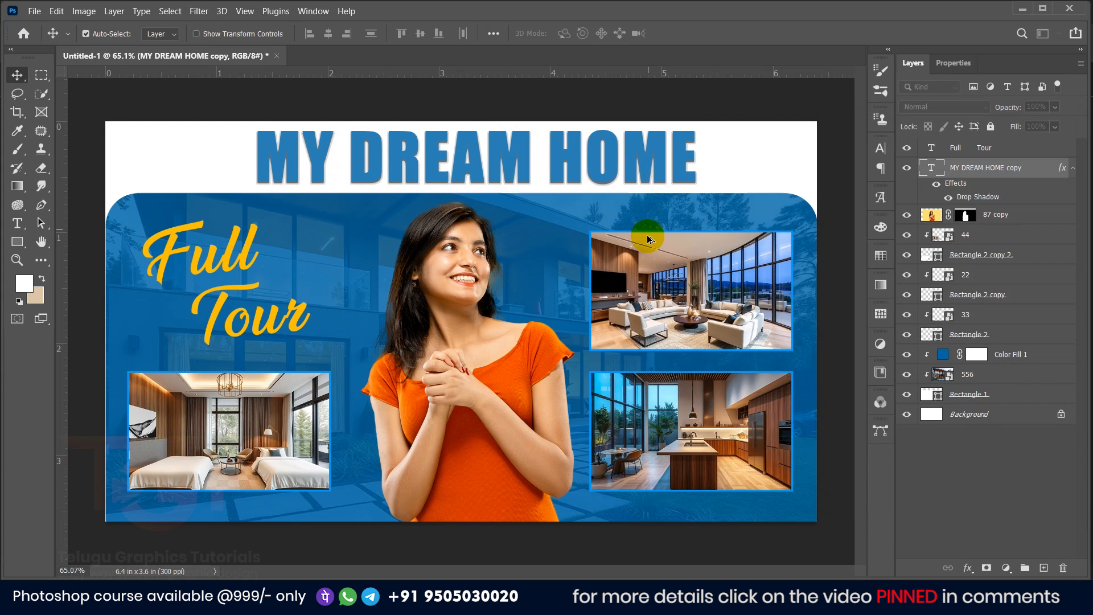
Step: Add a Color Balance adjustment layer above the woman's cutout and clip it to that layer
{"action": "scroll", "coordinate": [513, 296], "scroll_direction": "down", "scroll_amount": 1}
{"action": "scroll", "coordinate": [481, 279], "scroll_direction": "up", "scroll_amount": 5}
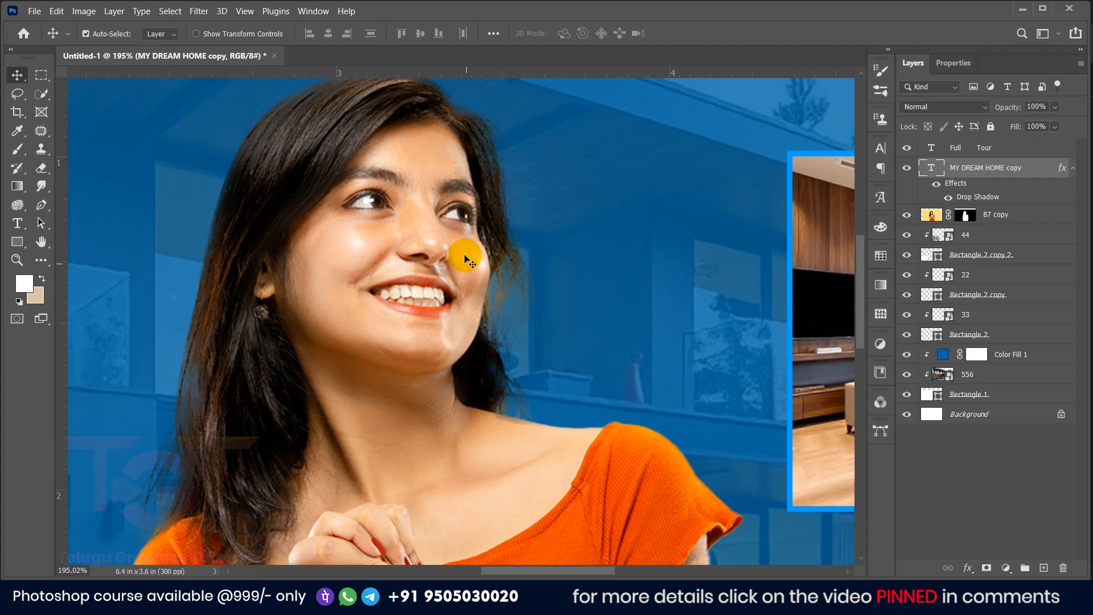
{"action": "left_click", "coordinate": [464, 255]}
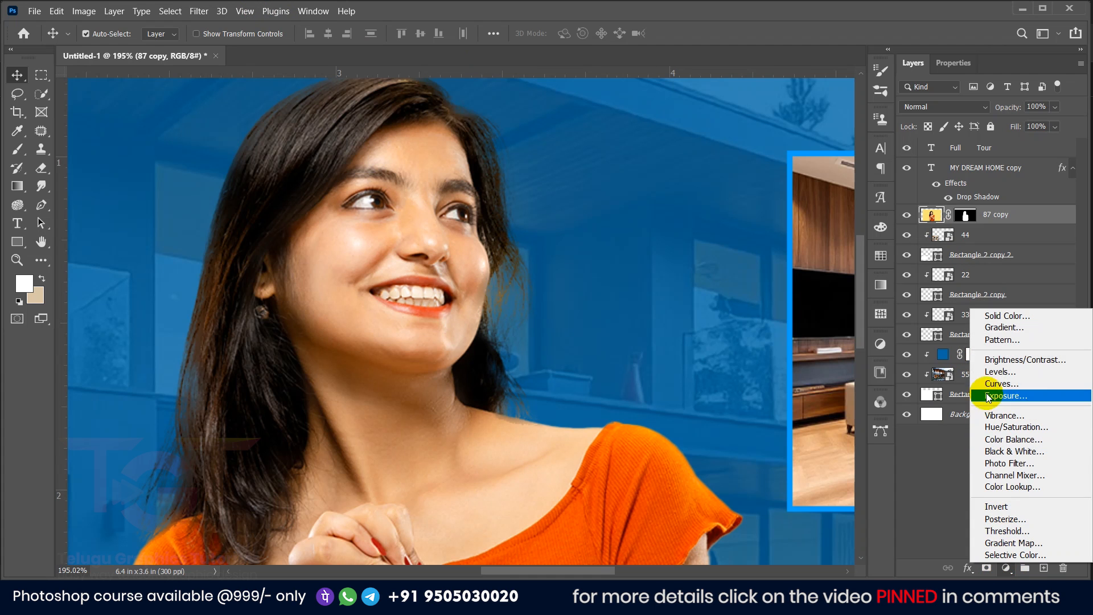
{"action": "left_click", "coordinate": [1010, 447]}
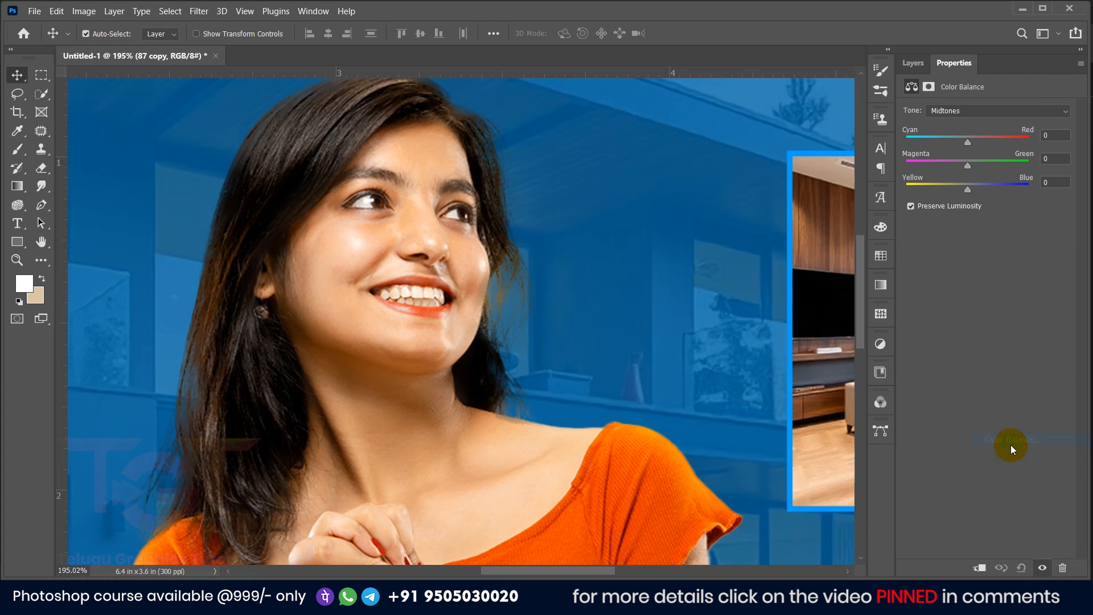
{"action": "left_click", "coordinate": [913, 64]}
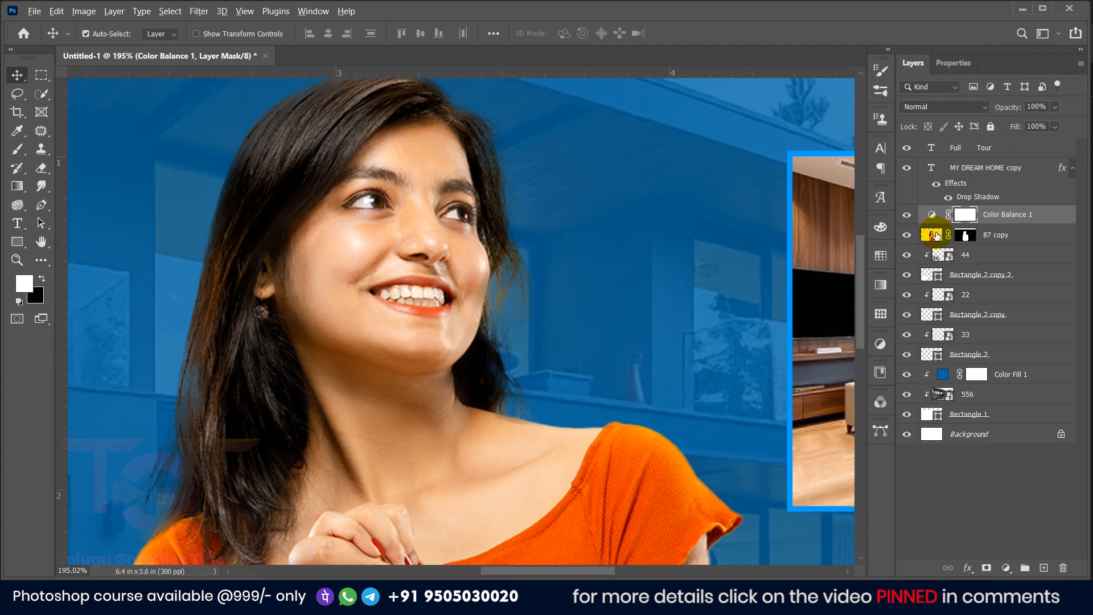
{"action": "double_click", "coordinate": [932, 216]}
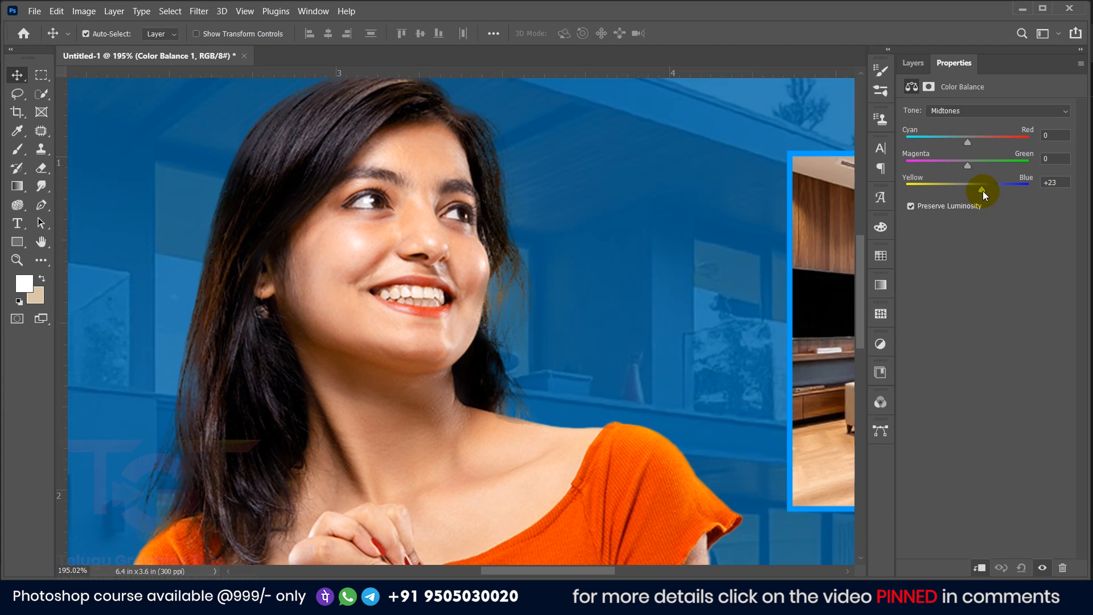
Step: Set the woman's midtone colour balance to +40 on Yellow–Blue and -15 on Cyan–Red
{"action": "left_click_drag", "start_coordinate": [987, 193], "coordinate": [996, 193]}
{"action": "left_click_drag", "start_coordinate": [987, 191], "coordinate": [992, 190]}
{"action": "key", "text": "ctrl+0"}
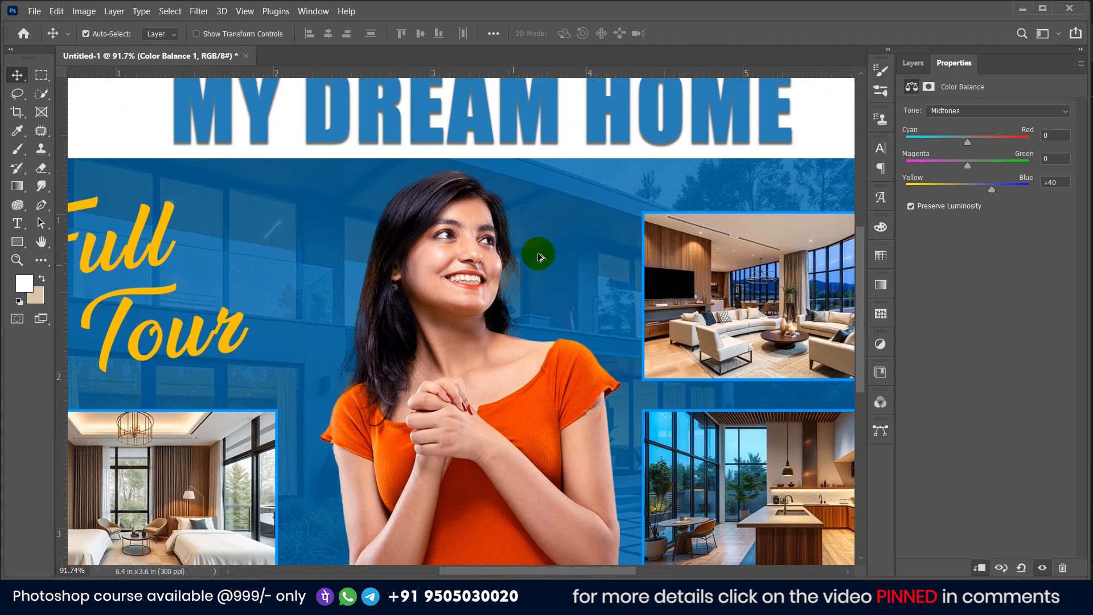
{"action": "mouse_move", "coordinate": [969, 139]}
{"action": "left_mouse_down"}
{"action": "mouse_move", "coordinate": [989, 162]}
{"action": "mouse_move", "coordinate": [948, 139]}
{"action": "mouse_move", "coordinate": [971, 142]}
{"action": "left_mouse_up"}
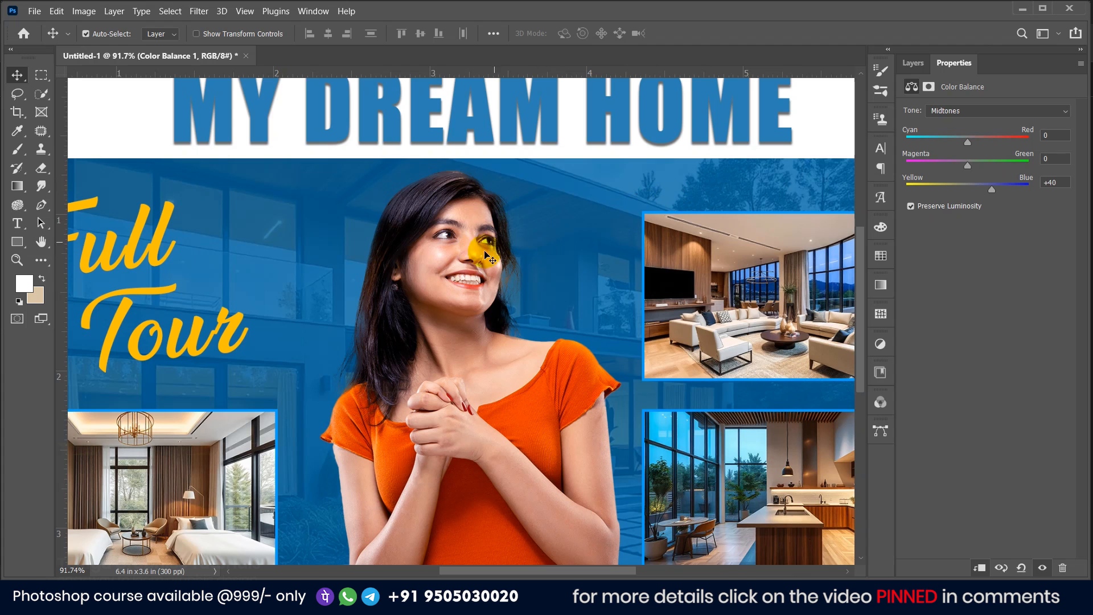
{"action": "mouse_move", "coordinate": [972, 142]}
{"action": "left_mouse_down"}
{"action": "mouse_move", "coordinate": [955, 146]}
{"action": "mouse_move", "coordinate": [957, 136]}
{"action": "left_mouse_up"}
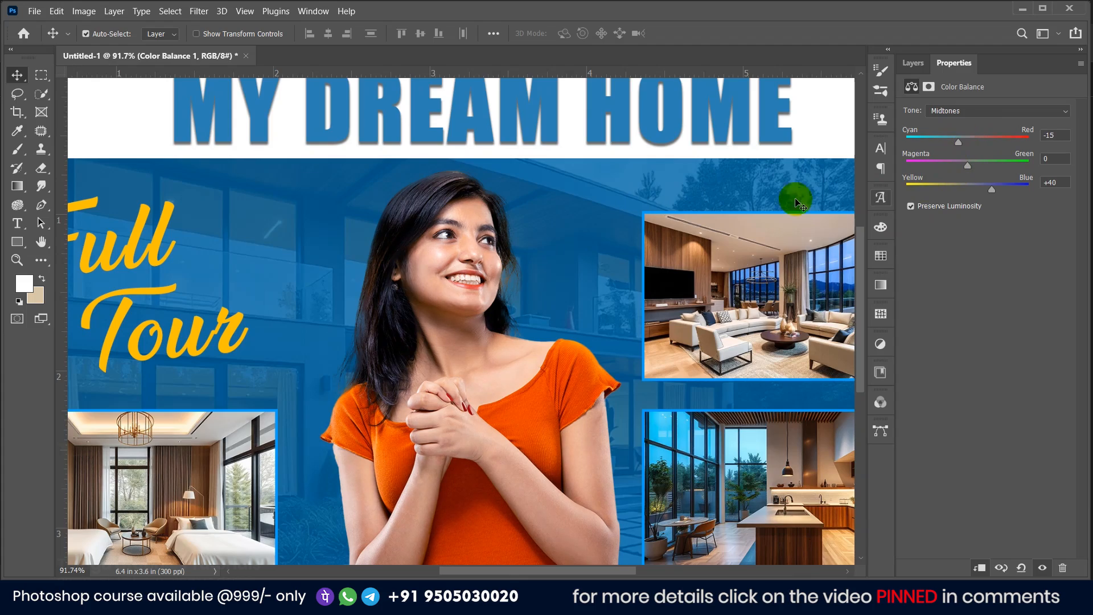
Step: Add an Outer Glow effect to the Full Tour script text
{"action": "scroll", "coordinate": [484, 242], "scroll_direction": "up", "scroll_amount": 6}
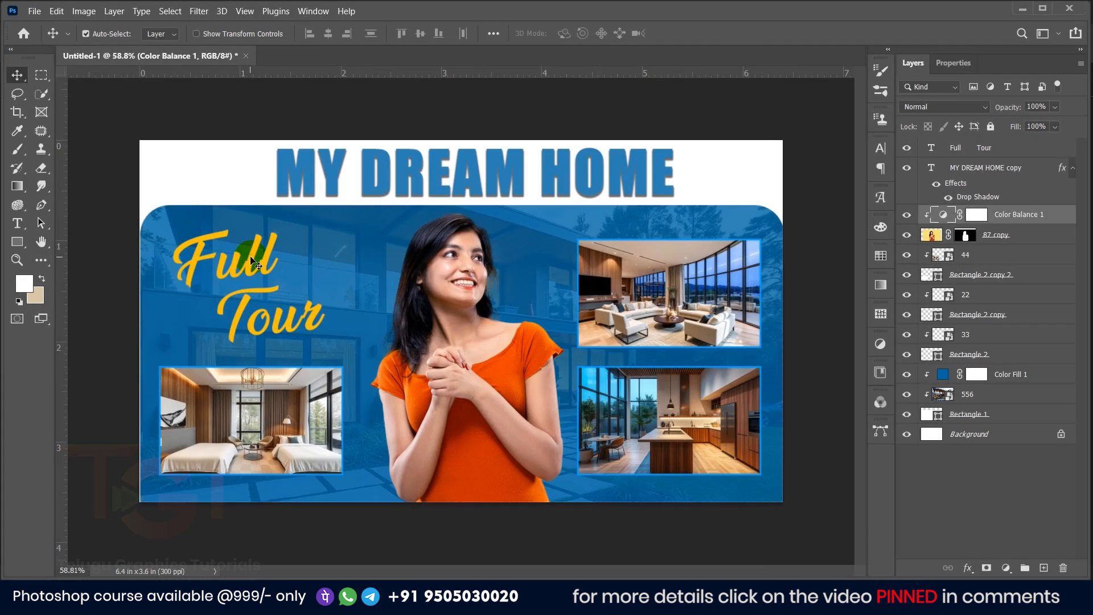
{"action": "left_click", "coordinate": [255, 263]}
{"action": "right_click", "coordinate": [995, 164]}
{"action": "key", "text": "Escape"}
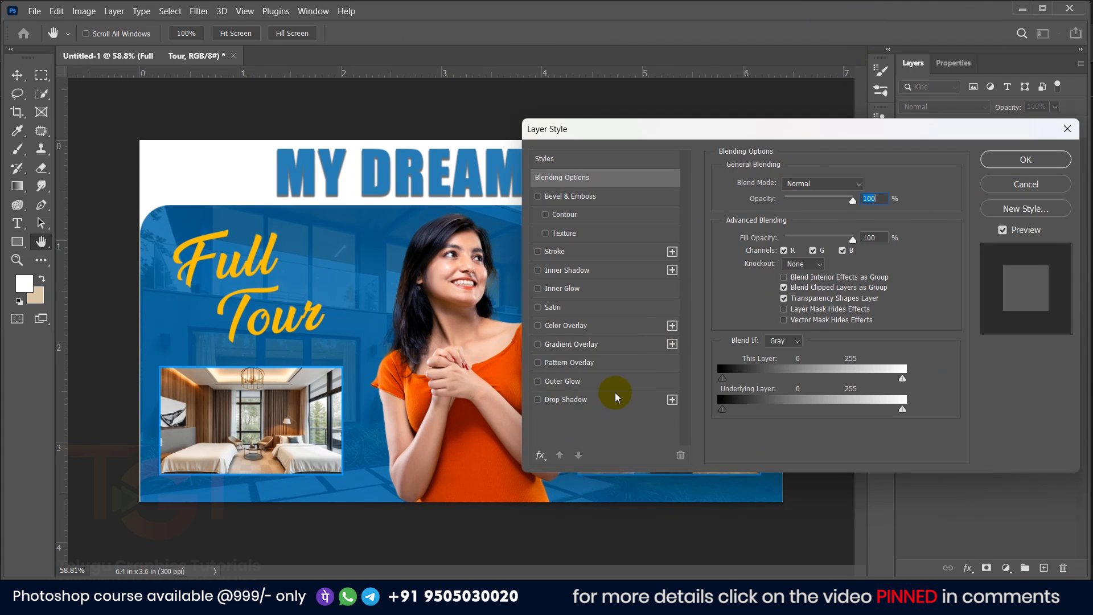
{"action": "left_click", "coordinate": [543, 383]}
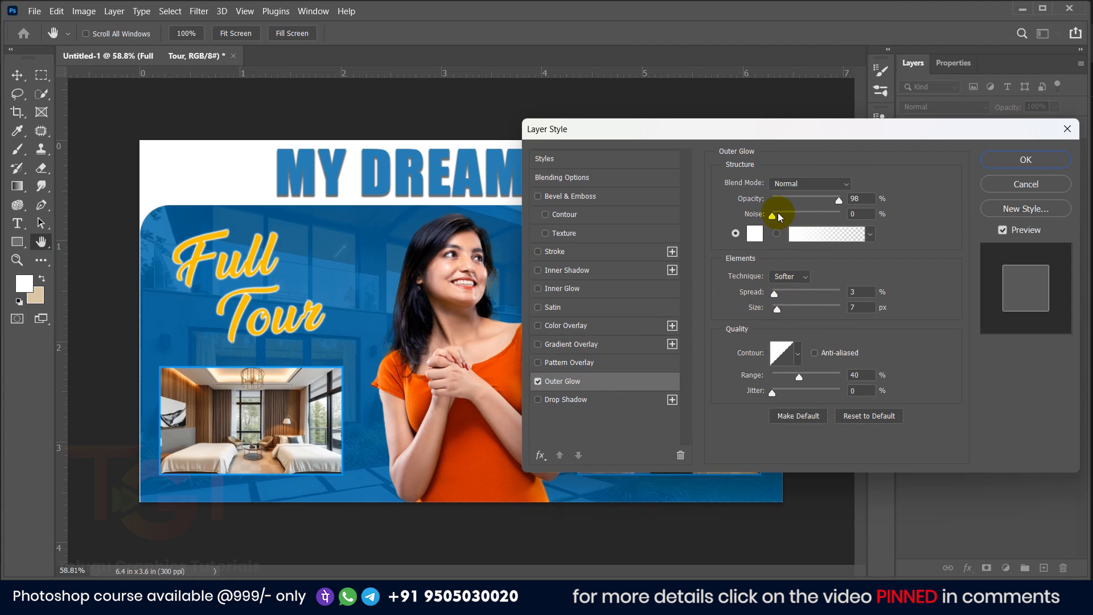
Step: Try red as the glow colour of the Full Tour text, and set it back to white (ffffff)
{"action": "left_click", "coordinate": [756, 234]}
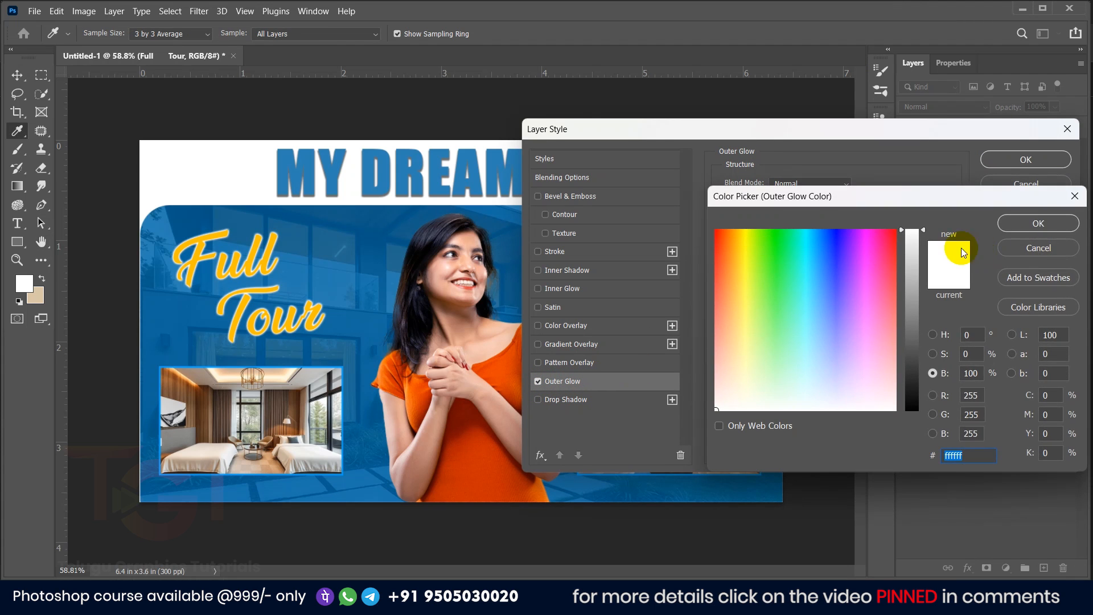
{"action": "left_click", "coordinate": [877, 262]}
{"action": "left_click_drag", "start_coordinate": [862, 293], "coordinate": [933, 204]}
{"action": "left_click", "coordinate": [893, 252]}
{"action": "left_click", "coordinate": [847, 249]}
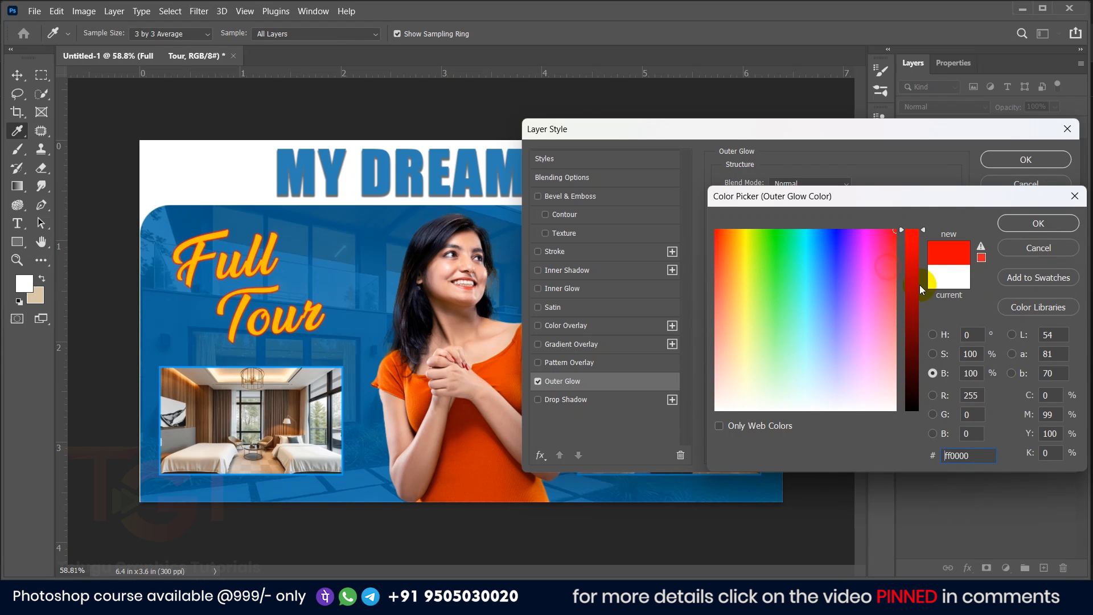
{"action": "left_click", "coordinate": [932, 335]}
{"action": "left_click_drag", "start_coordinate": [757, 245], "coordinate": [715, 229]}
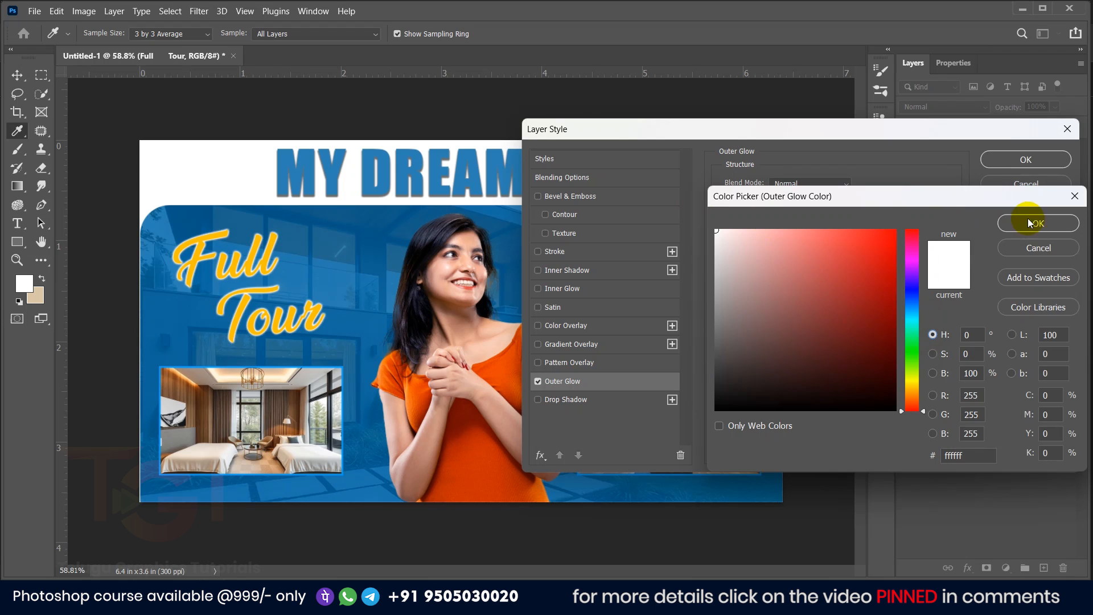
{"action": "left_click", "coordinate": [1024, 223]}
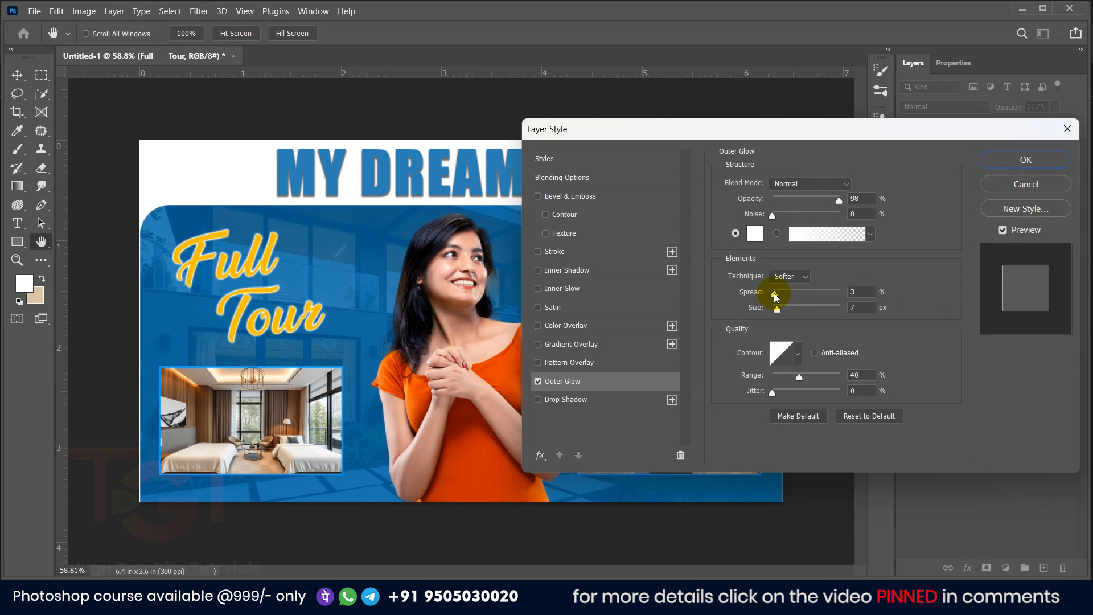
Step: Set the Full Tour text's outer glow to 30% spread and 15 px size, and apply it
{"action": "mouse_move", "coordinate": [778, 295]}
{"action": "left_mouse_down"}
{"action": "mouse_move", "coordinate": [806, 294]}
{"action": "mouse_move", "coordinate": [778, 309]}
{"action": "mouse_move", "coordinate": [766, 293]}
{"action": "mouse_move", "coordinate": [789, 310]}
{"action": "mouse_move", "coordinate": [777, 295]}
{"action": "mouse_move", "coordinate": [779, 310]}
{"action": "mouse_move", "coordinate": [798, 295]}
{"action": "left_mouse_up"}
{"action": "left_click_drag", "start_coordinate": [779, 310], "coordinate": [781, 310]}
{"action": "key", "text": "shift+Tab"}
{"action": "type", "text": "30"}
{"action": "key", "text": "Tab"}
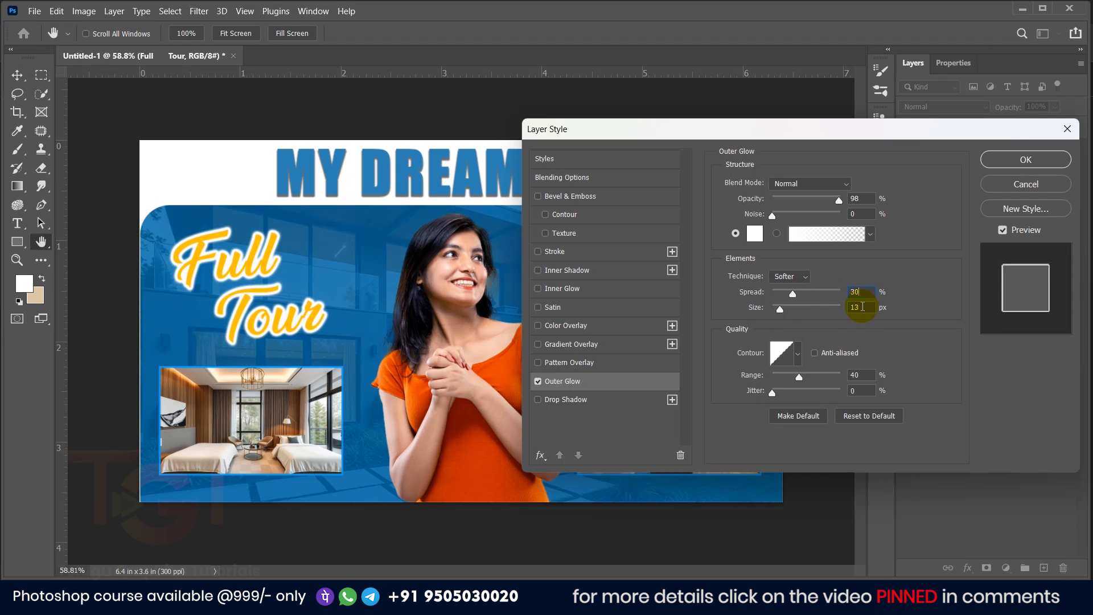
{"action": "type", "text": "15"}
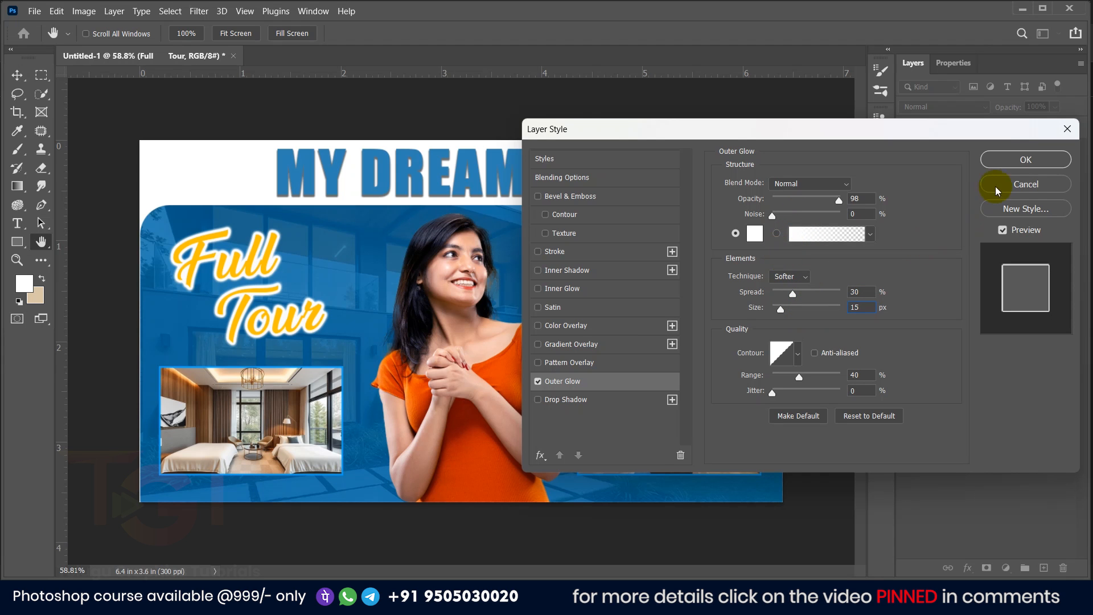
{"action": "left_click", "coordinate": [1009, 160]}
Step: Try a bright blue stroke on Rectangle 1, the large rounded panel behind the photos
{"action": "scroll", "coordinate": [780, 287], "scroll_direction": "down", "scroll_amount": 2}
{"action": "left_click", "coordinate": [715, 237]}
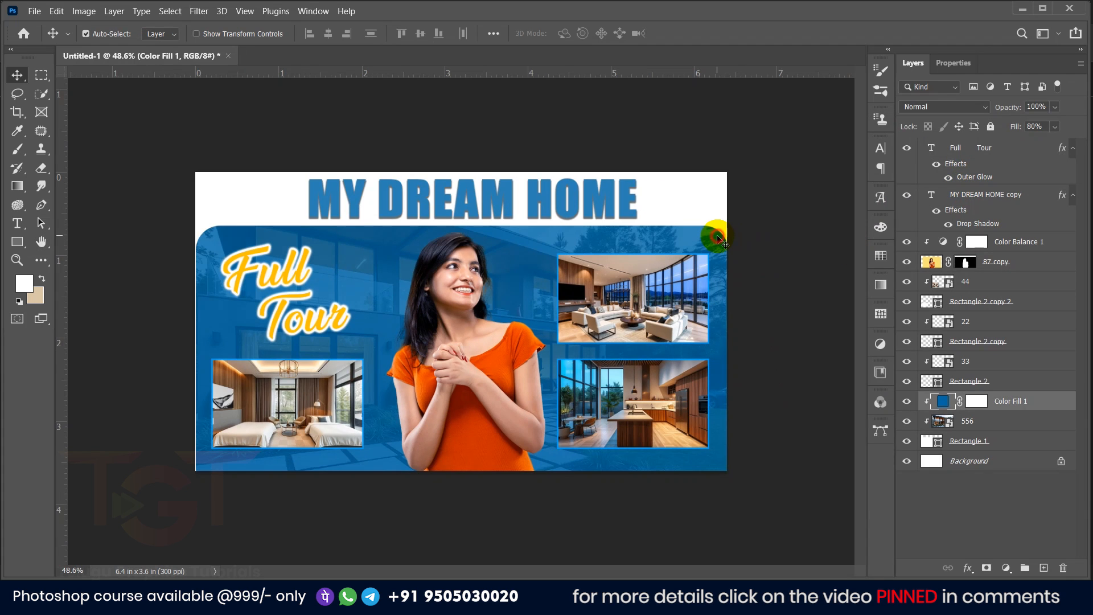
{"action": "left_click", "coordinate": [982, 444]}
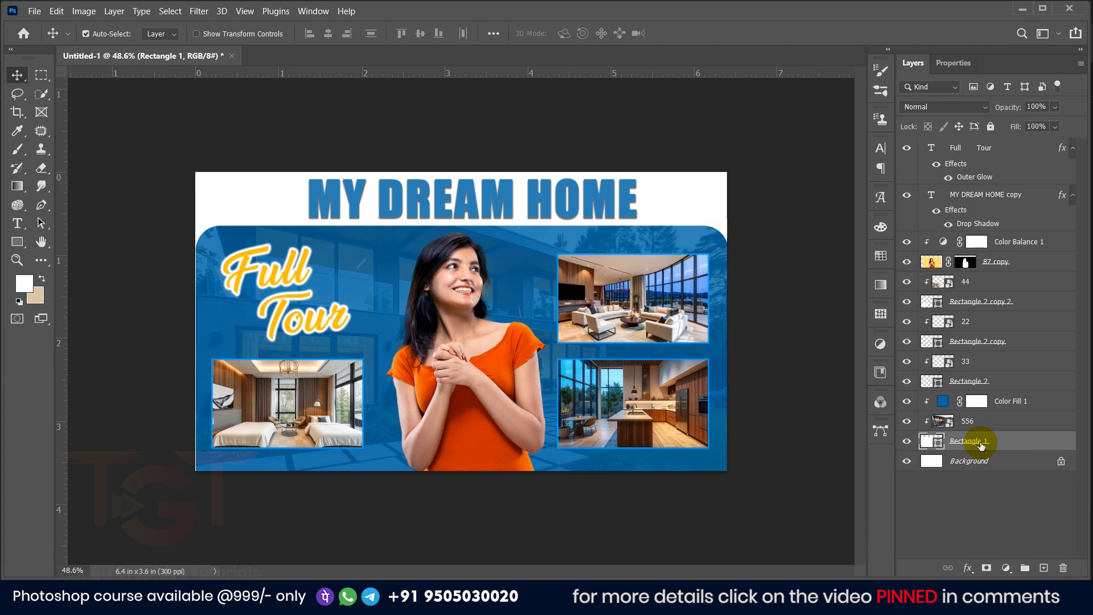
{"action": "left_click", "coordinate": [906, 442]}
{"action": "left_click", "coordinate": [906, 442]}
{"action": "right_click", "coordinate": [1001, 441]}
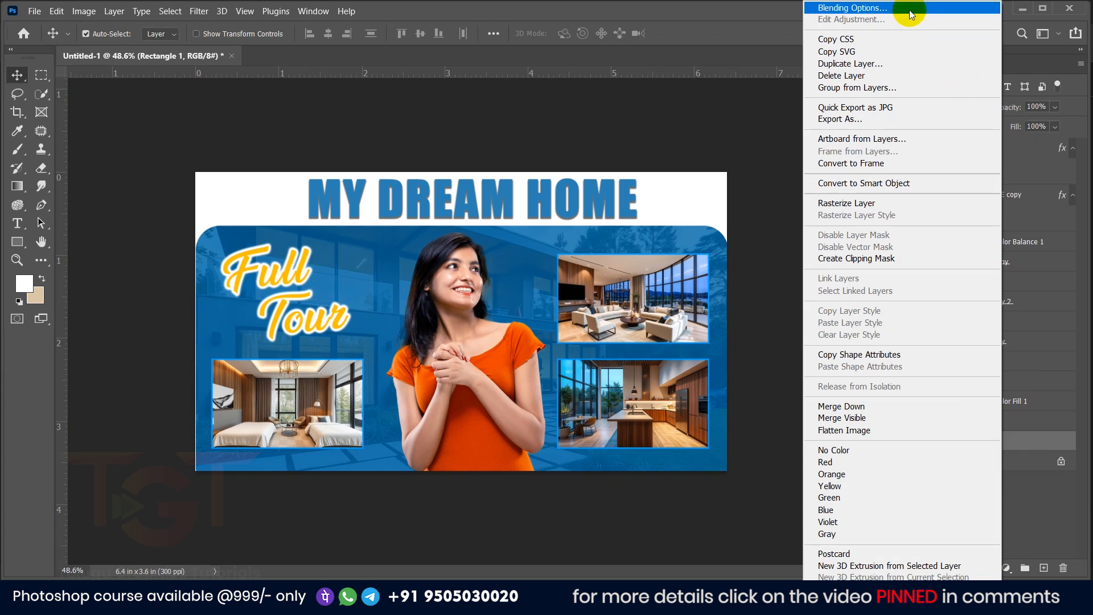
{"action": "left_click", "coordinate": [1049, 442]}
{"action": "left_click", "coordinate": [950, 66]}
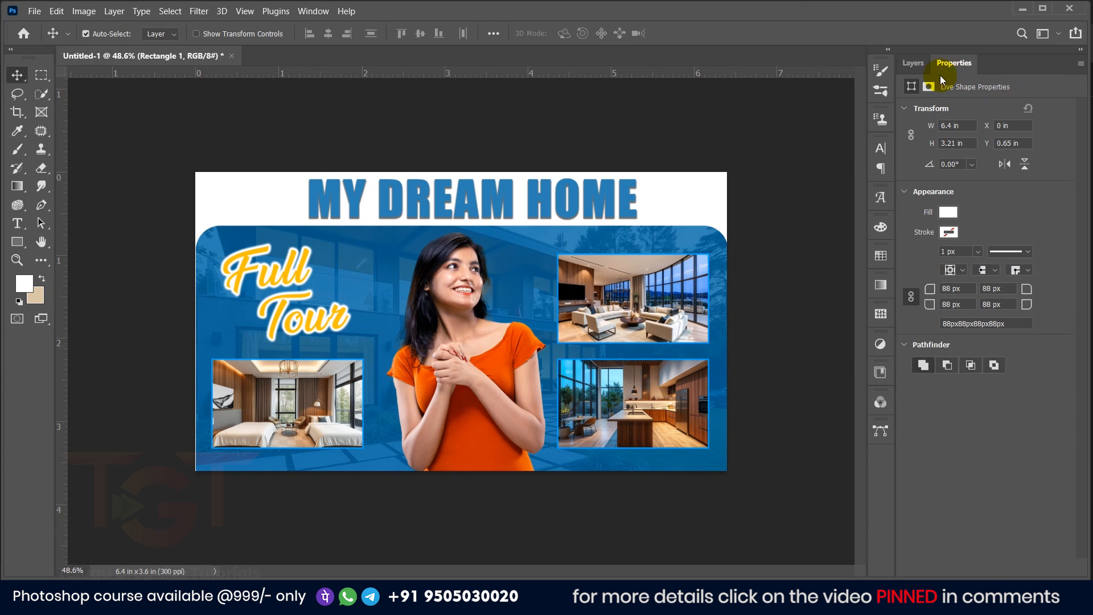
{"action": "left_click", "coordinate": [948, 231]}
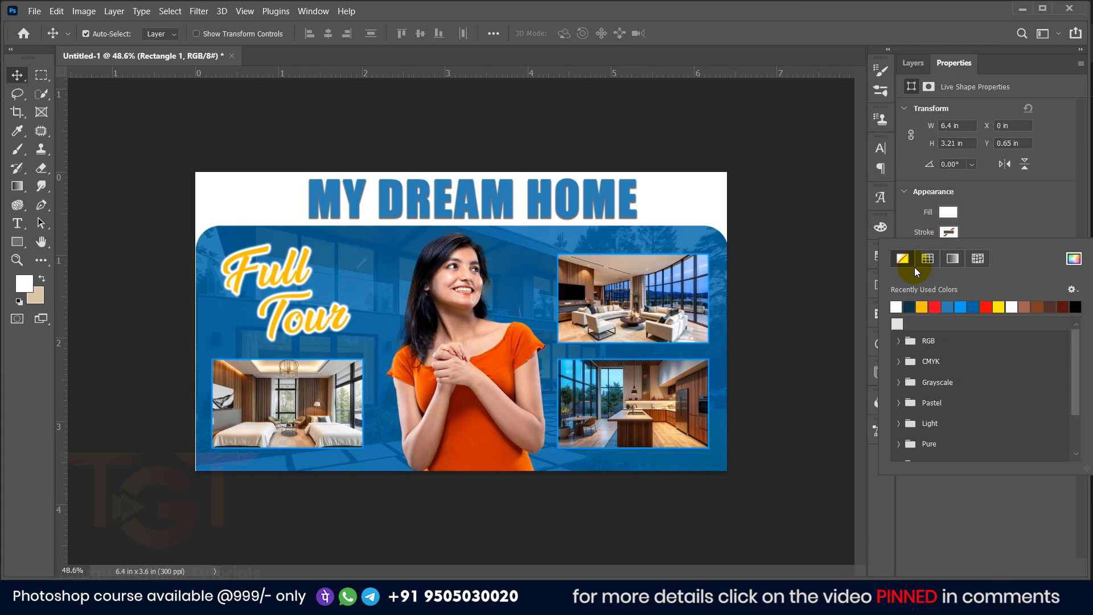
{"action": "left_click", "coordinate": [962, 307]}
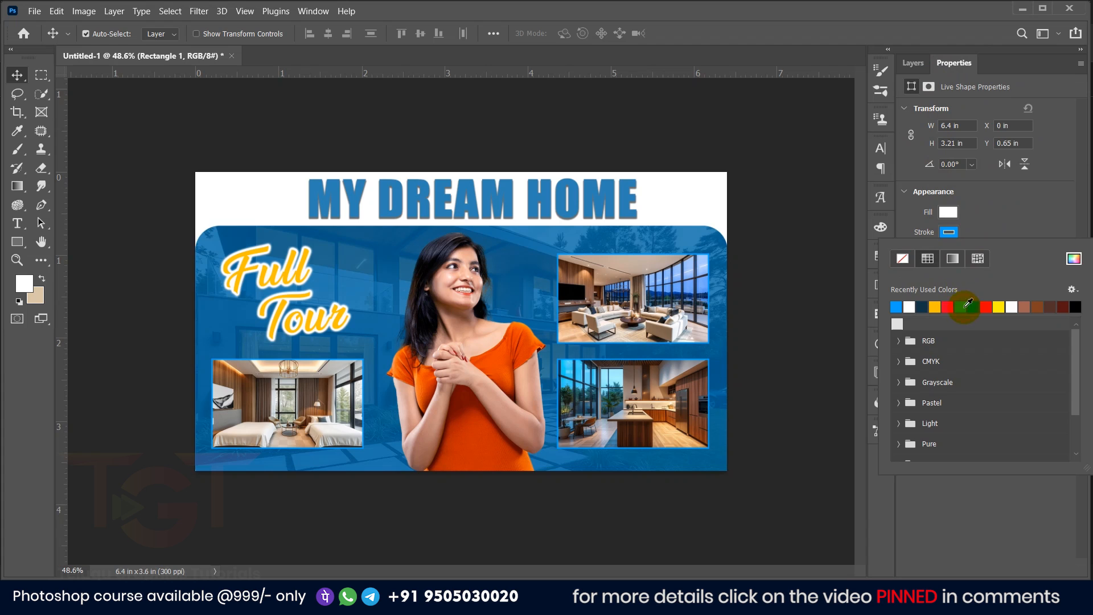
Step: Try a stroke width of 20 px on the large rounded panel
{"action": "left_click", "coordinate": [988, 233]}
{"action": "left_click", "coordinate": [956, 251]}
{"action": "type", "text": "20"}
{"action": "key", "text": "Return"}
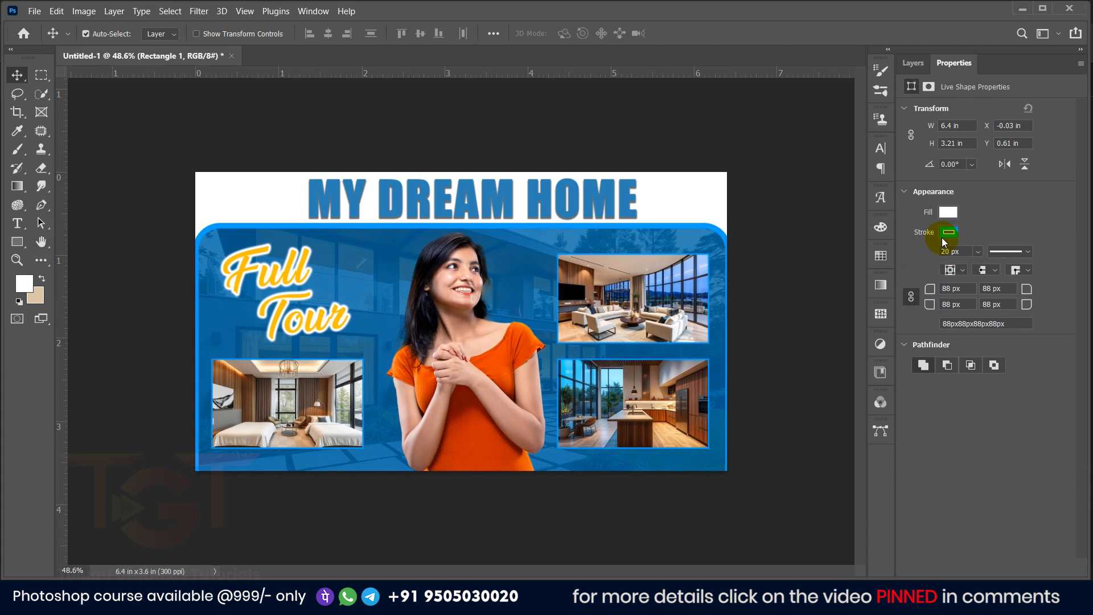
Step: Try darkening the rounded panel's stroke to navy blue (00324f) by lowering its brightness to 31%
{"action": "left_click", "coordinate": [944, 234]}
{"action": "left_click", "coordinate": [1032, 234]}
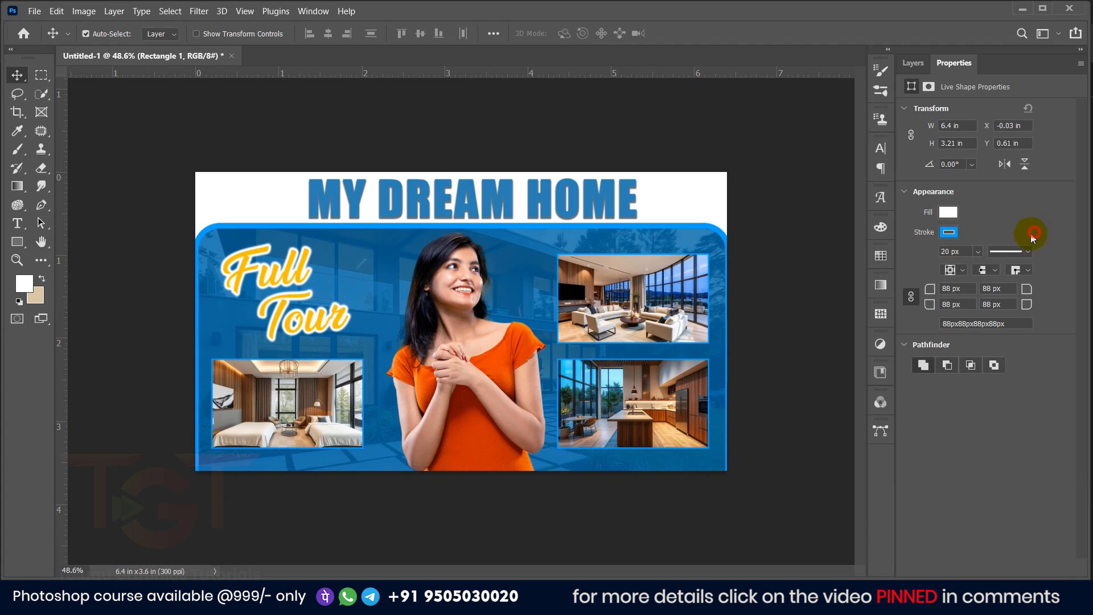
{"action": "left_click", "coordinate": [949, 232]}
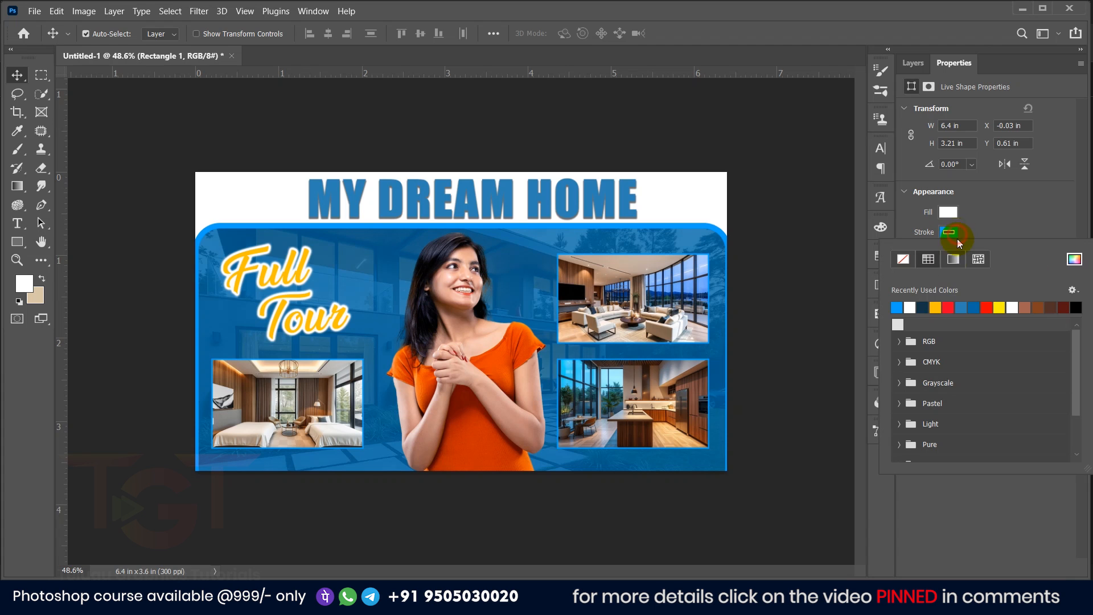
{"action": "left_click", "coordinate": [1074, 260]}
{"action": "left_click", "coordinate": [932, 373]}
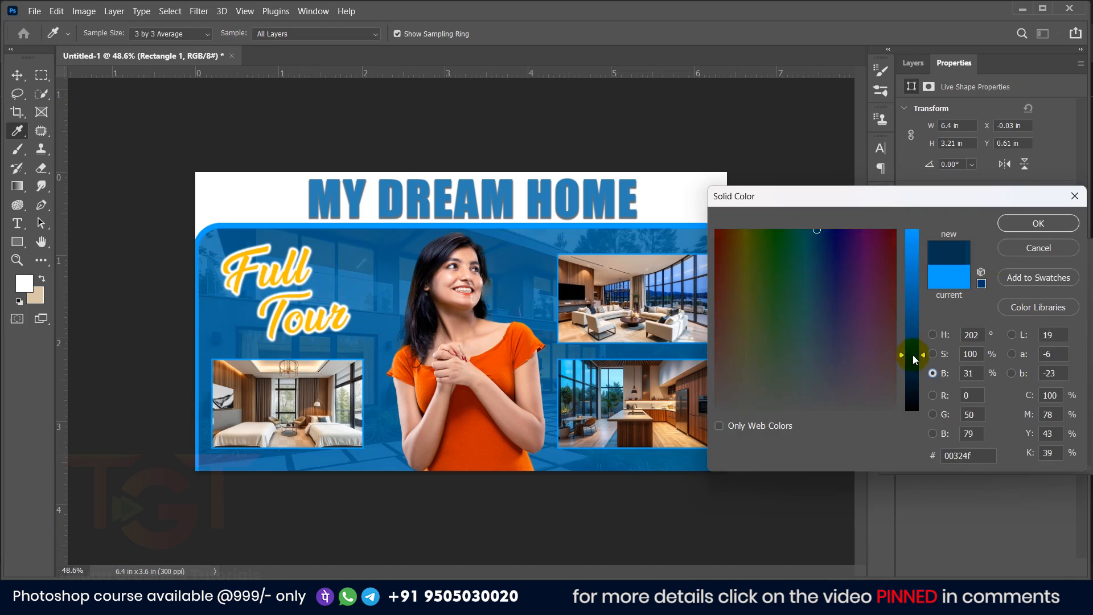
{"action": "left_click", "coordinate": [1037, 223]}
{"action": "left_click", "coordinate": [963, 251]}
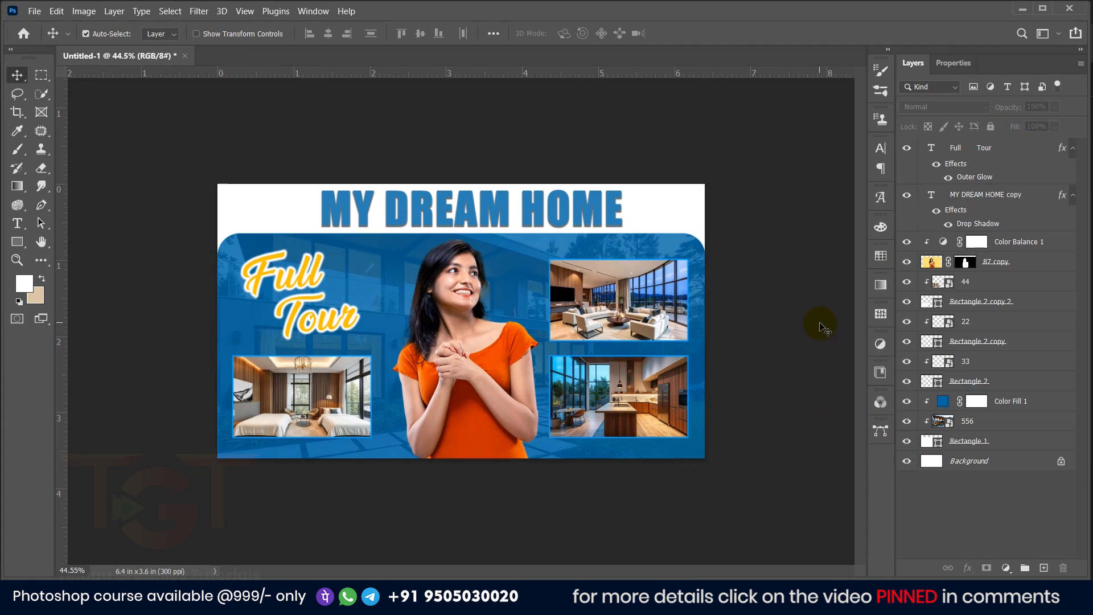